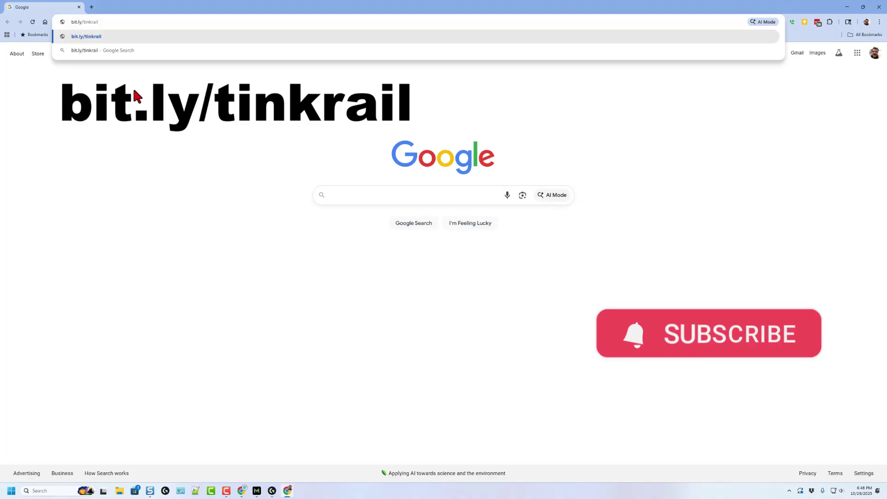
Load the shared rail design from the bit.ly/tinkrail short link
key(Return)
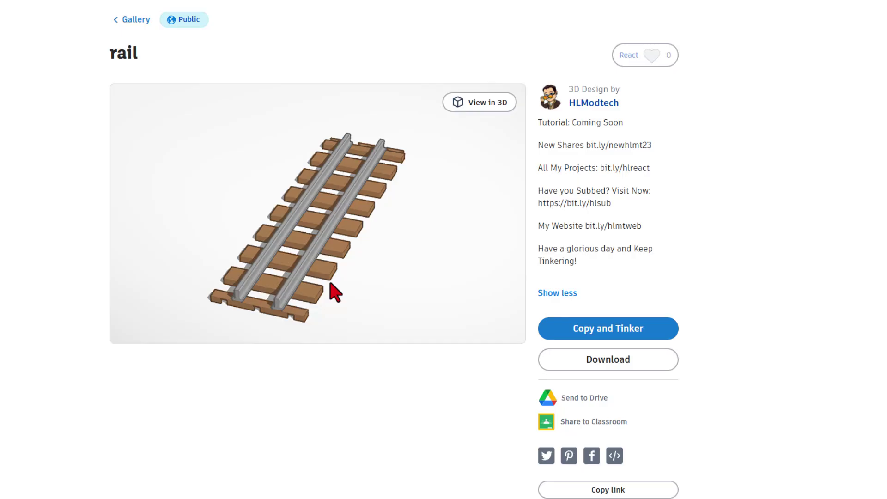
Star the rail design and make an editable copy with Copy and Tinker
click(659, 56)
click(626, 110)
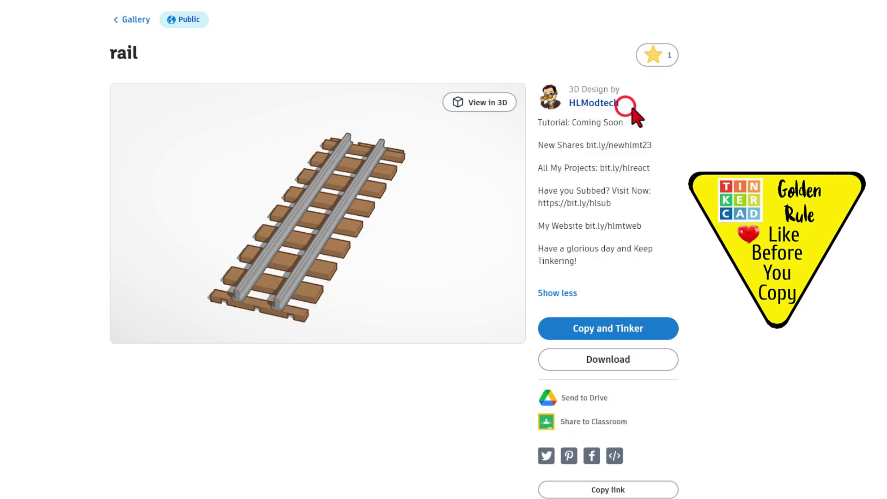
click(604, 325)
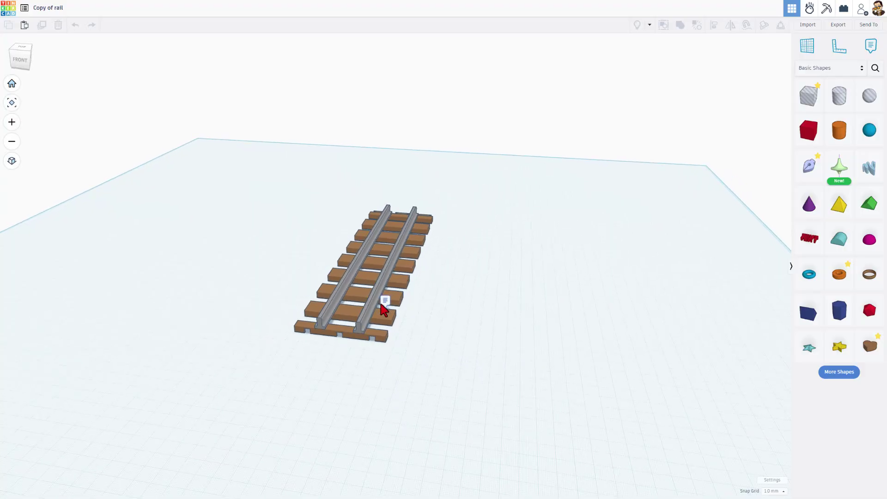
Orbit the copied rail model to run the rails vertically and look down on them
click(383, 304)
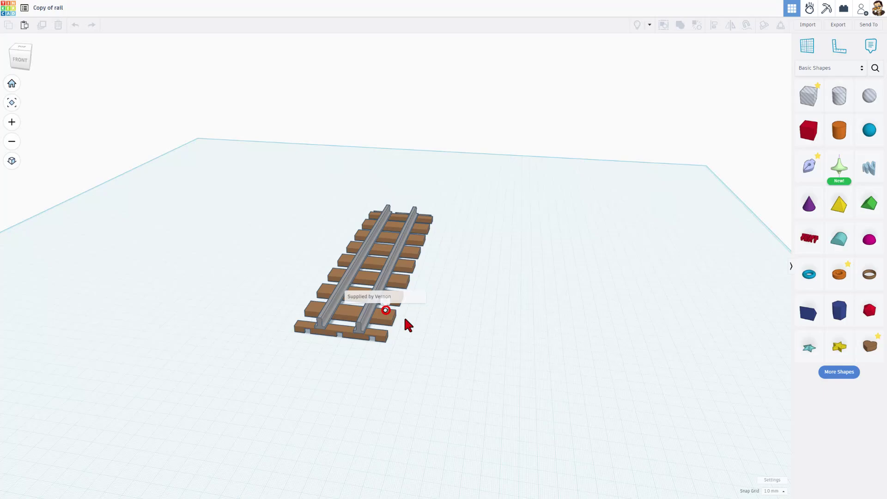
right_drag(403, 315, 453, 301)
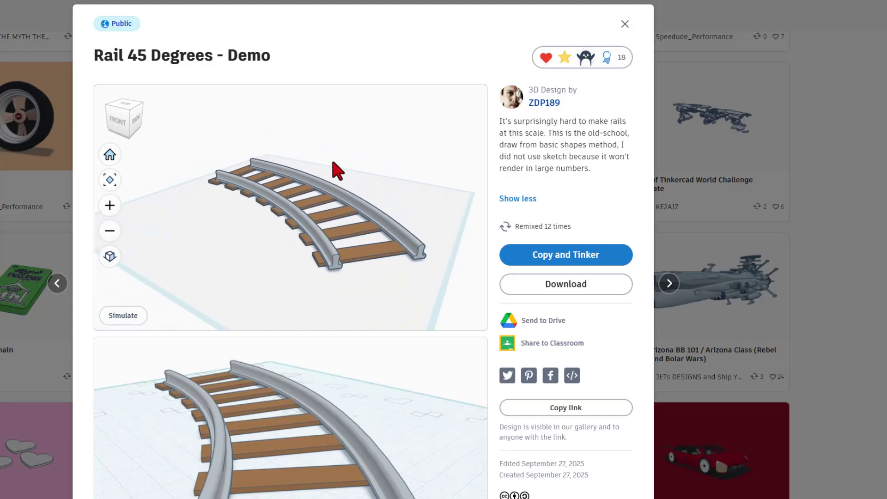
mouse_move(332, 163)
mouse_down()
mouse_move(334, 155)
mouse_move(306, 166)
mouse_move(318, 185)
mouse_move(373, 193)
mouse_move(370, 184)
mouse_move(353, 179)
mouse_move(350, 238)
mouse_move(356, 224)
mouse_up()
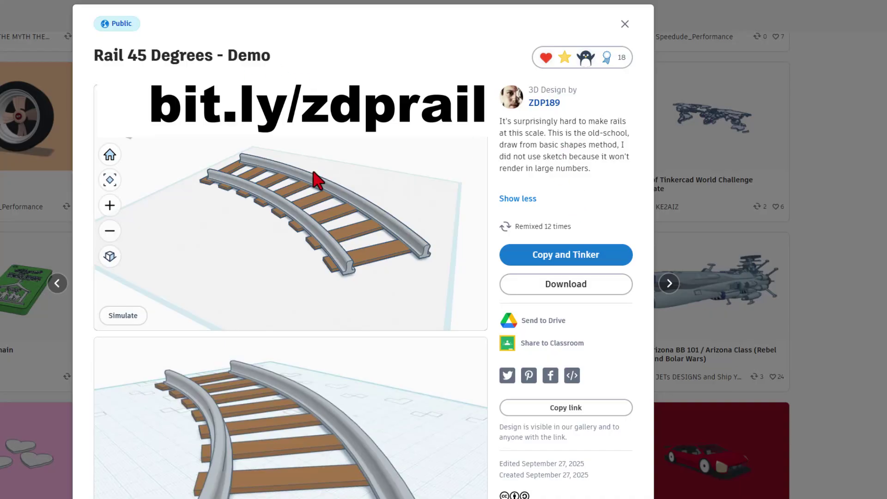
Orbit the curved Rail 45 Degrees - Demo preview to inspect its shape
mouse_move(353, 261)
mouse_down()
mouse_move(358, 271)
mouse_move(288, 171)
mouse_move(275, 132)
mouse_move(273, 143)
mouse_move(279, 120)
mouse_up()
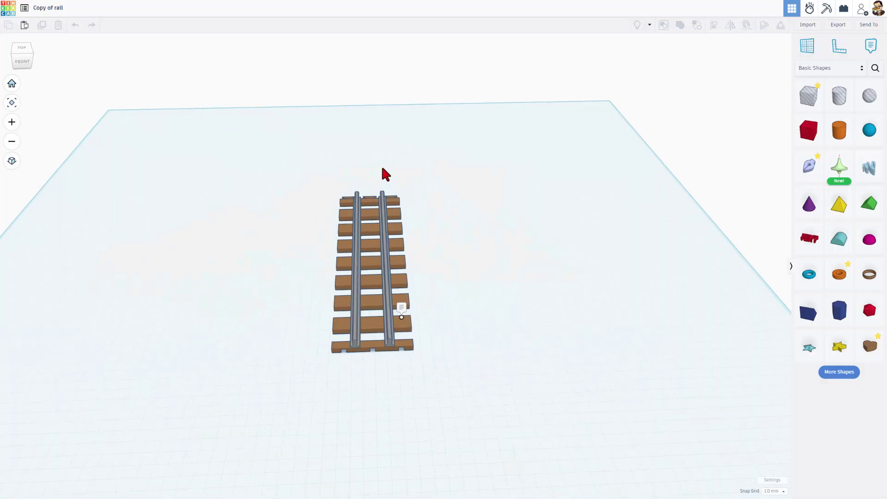
Lower the view and drop a new Sketch Revolve shape beside the rails
mouse_move(382, 169)
right_down()
mouse_move(400, 146)
mouse_move(381, 150)
right_up()
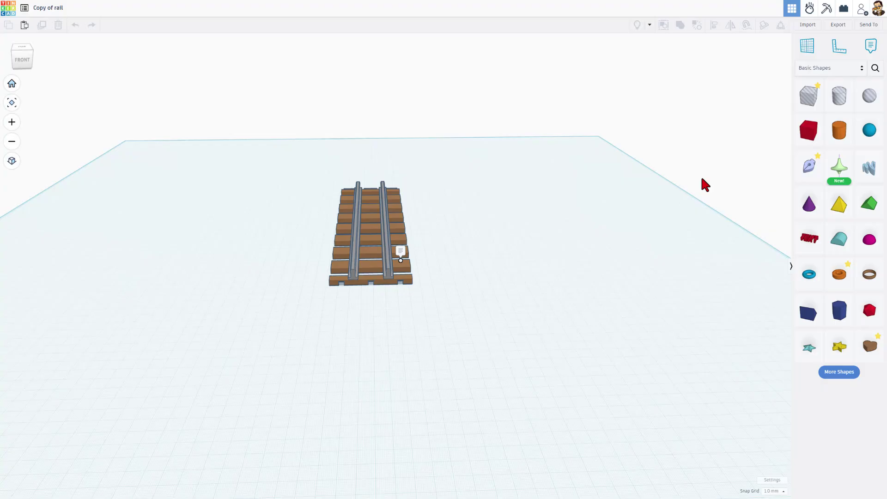
click(840, 171)
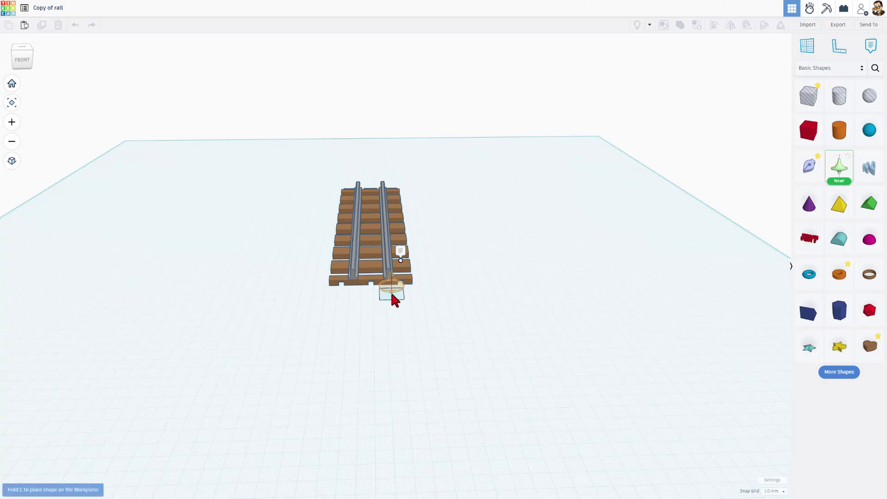
click(396, 294)
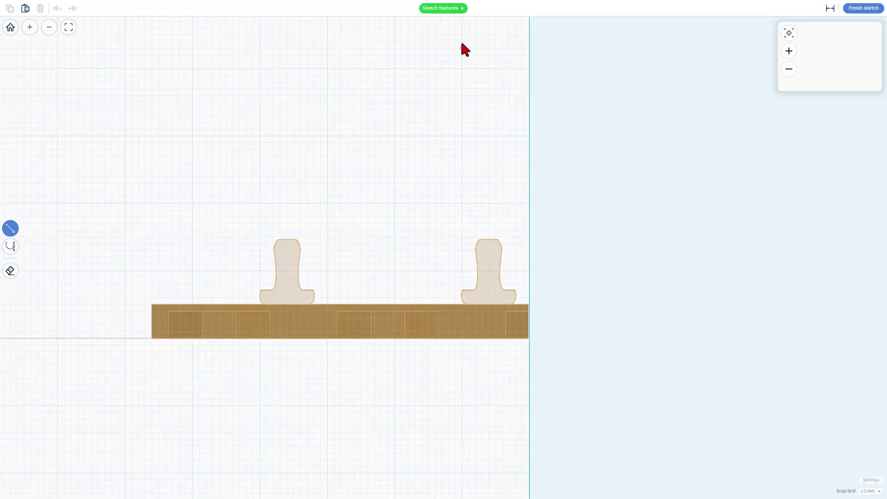
Read the Pen Tool, Edit Tool, Actions and Add Points help topics, then continue sketching
click(446, 7)
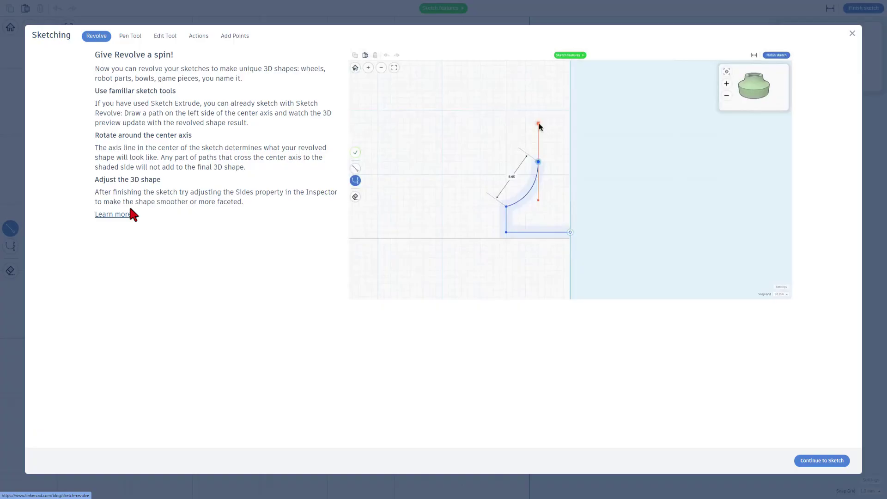
click(136, 37)
click(162, 37)
mouse_move(570, 173)
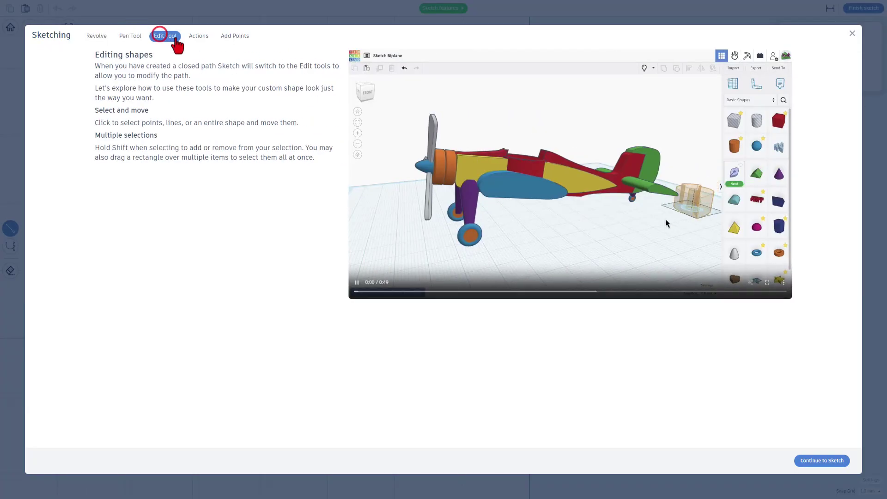
click(197, 37)
click(230, 37)
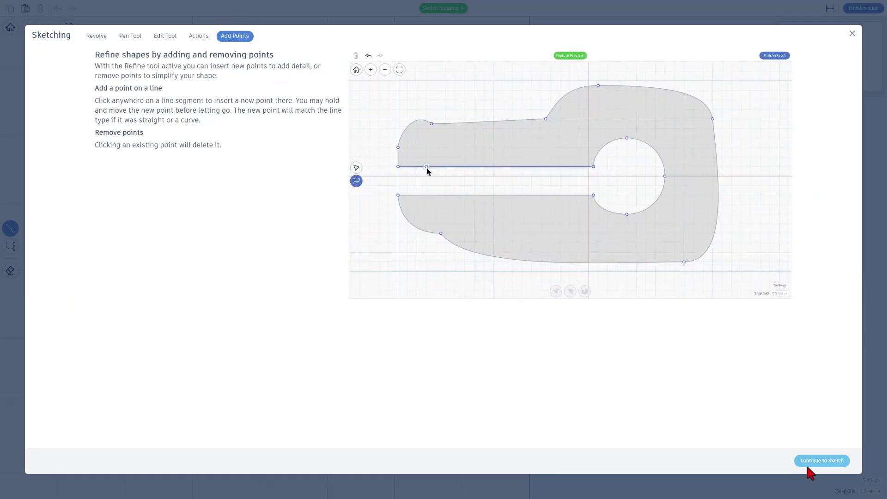
click(812, 461)
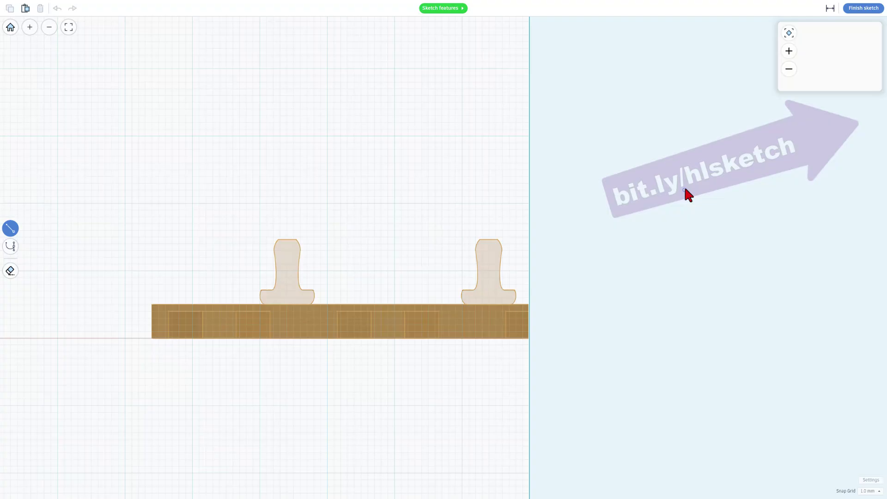
scroll(508, 244, up, 3)
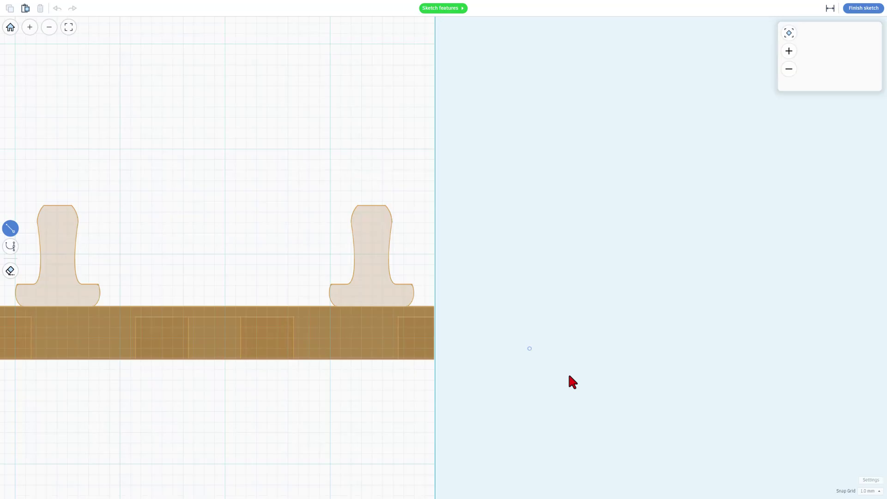
Set snapping to 0.1 mm and draw a 9.60 vertical line from rail top to tie
click(868, 490)
click(867, 422)
scroll(324, 223, up, 1)
scroll(343, 217, up, 1)
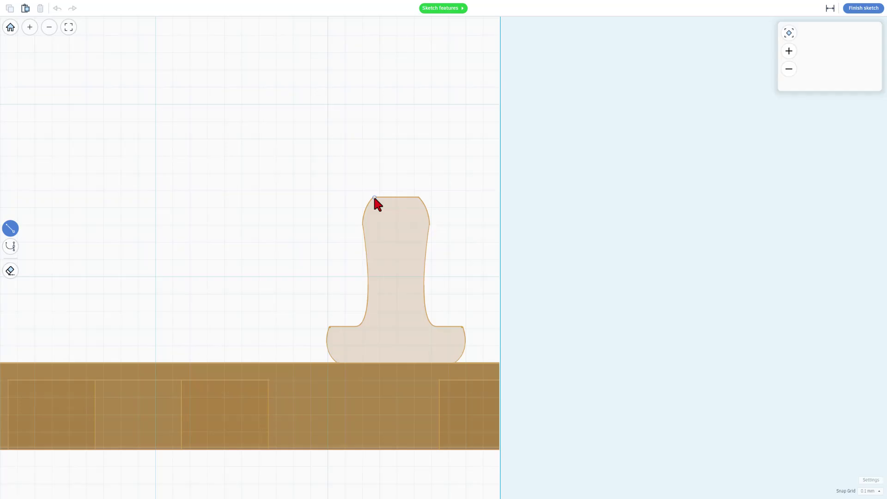
scroll(375, 198, up, 1)
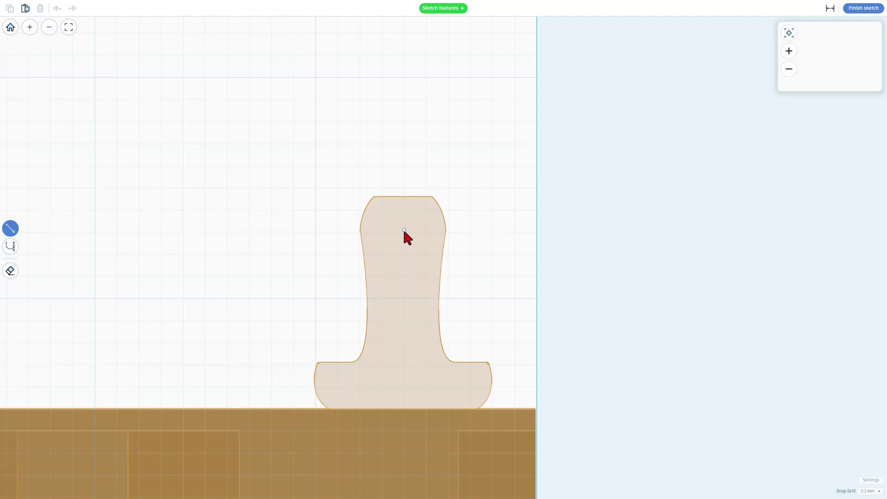
click(404, 196)
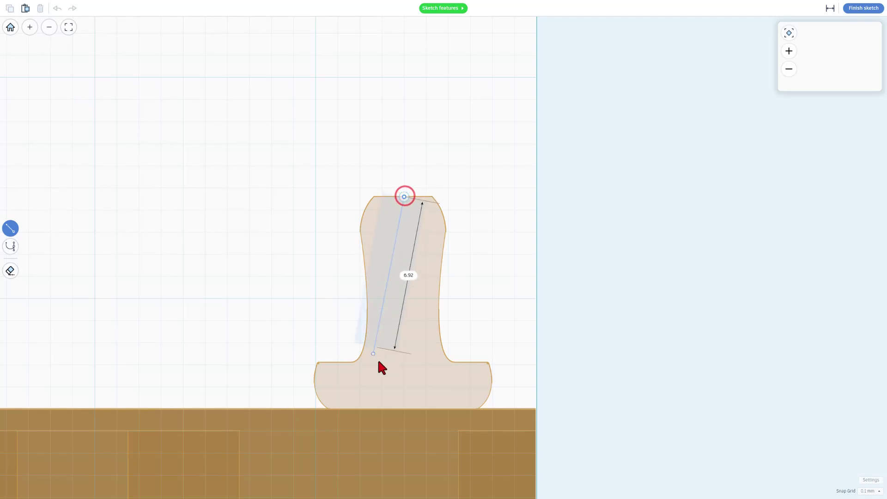
click(403, 408)
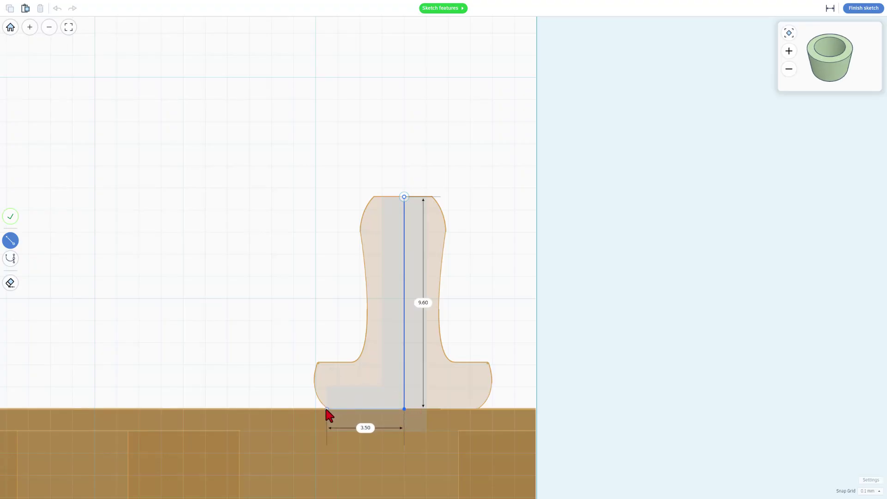
Trace the rail foot with a bottom segment, a curved edge and a short top segment
key(2)
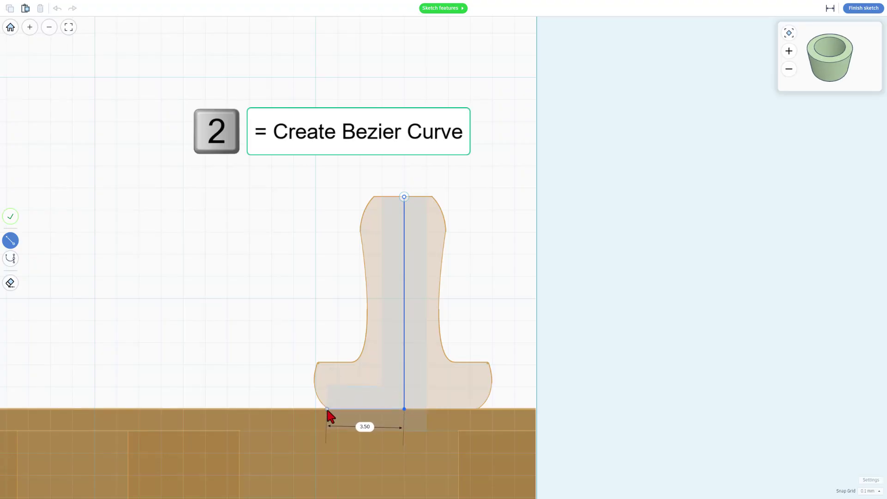
click(327, 407)
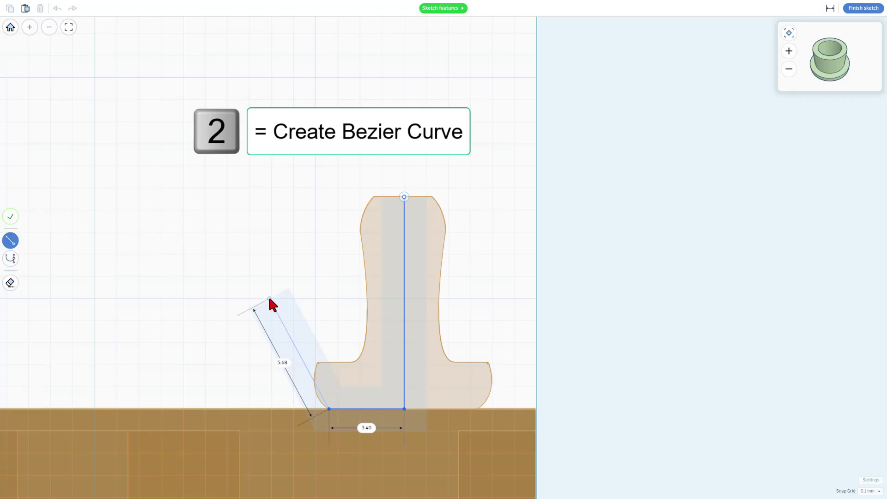
key(2)
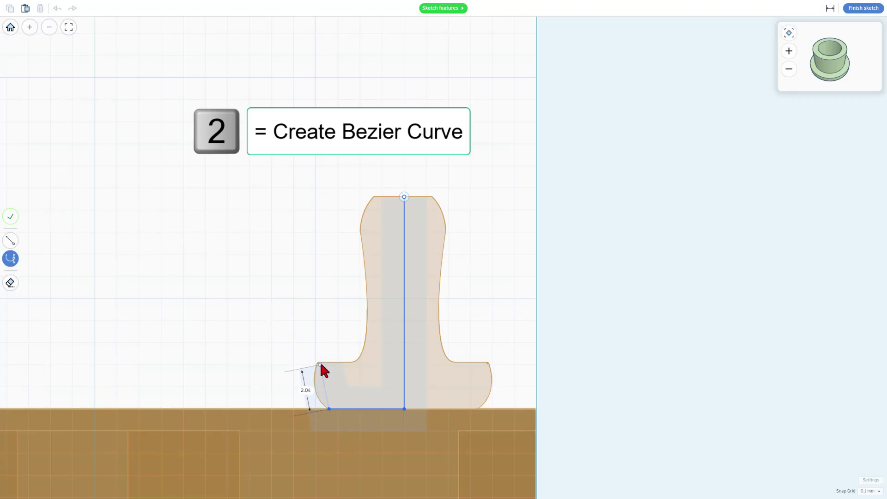
mouse_move(318, 362)
mouse_down()
mouse_move(326, 343)
mouse_move(301, 327)
mouse_move(328, 338)
mouse_move(336, 329)
mouse_move(328, 325)
mouse_up()
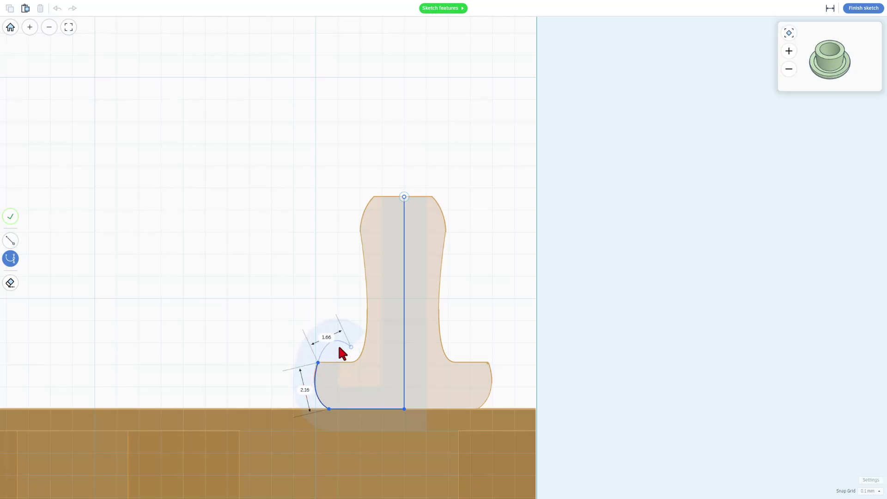
key(1)
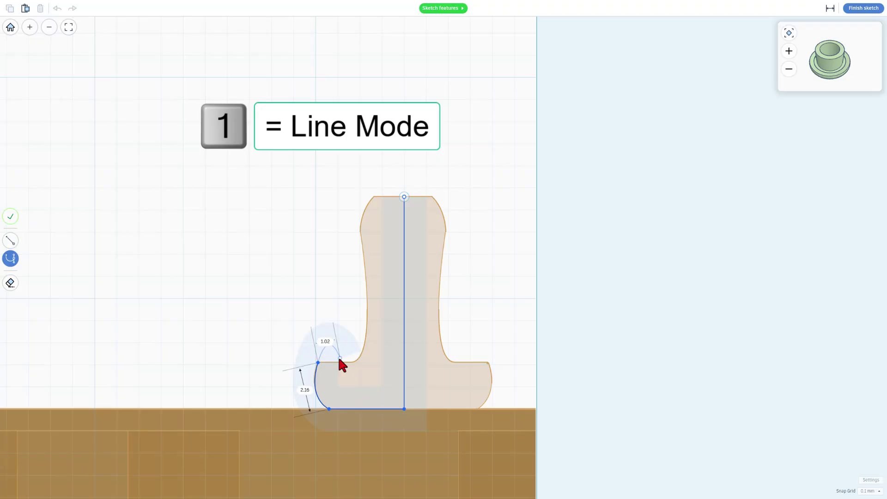
key(1)
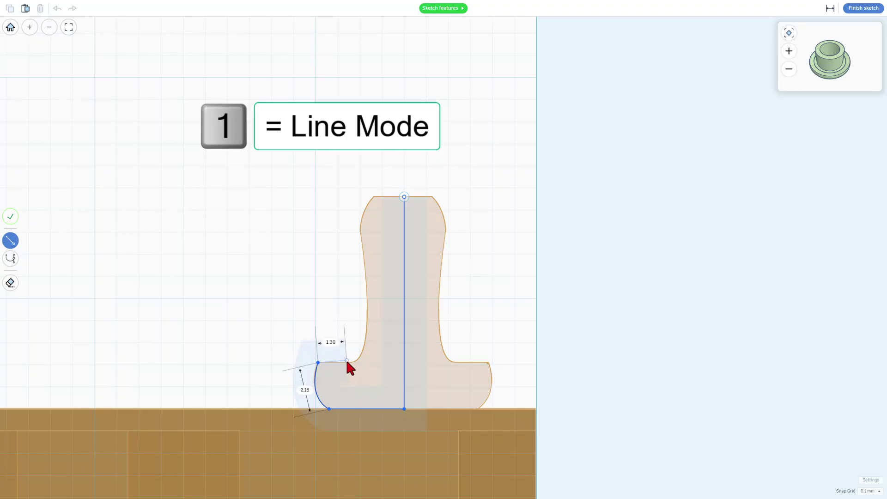
click(350, 362)
Curve the outline up the web and around the head, ending with a 1.30 top edge at the axis
key(2)
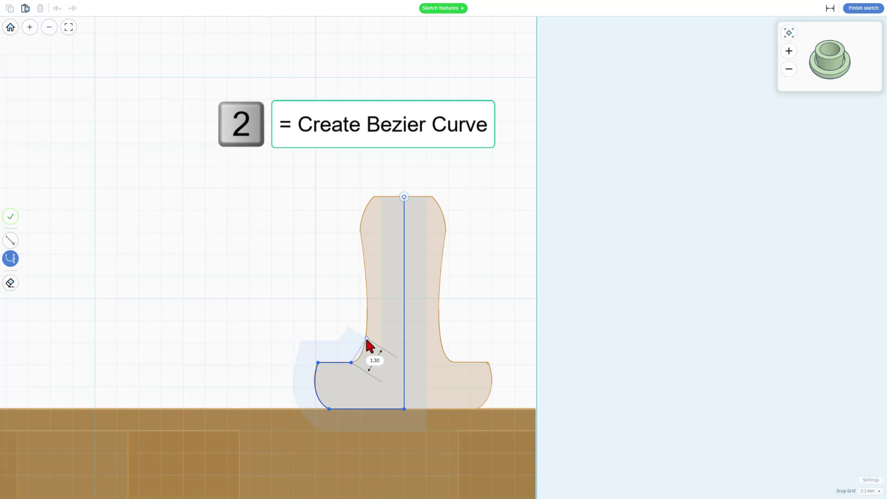
scroll(370, 342, up, 1)
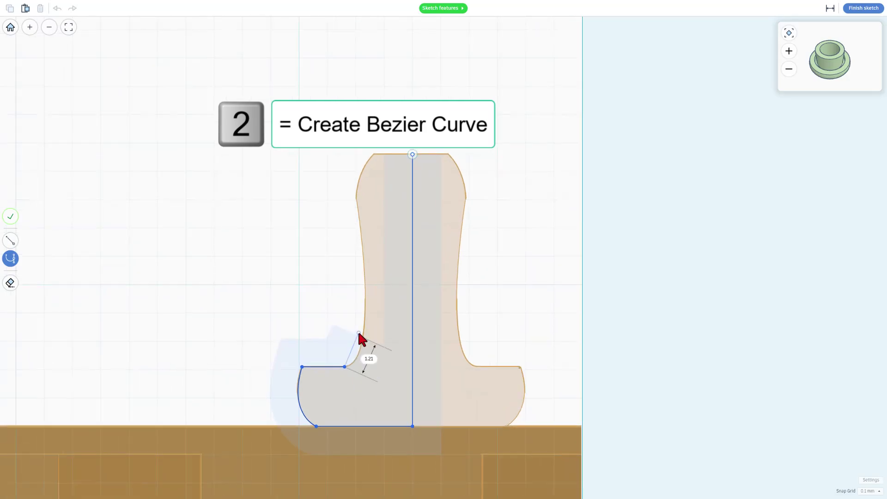
scroll(358, 331, up, 2)
scroll(358, 333, up, 1)
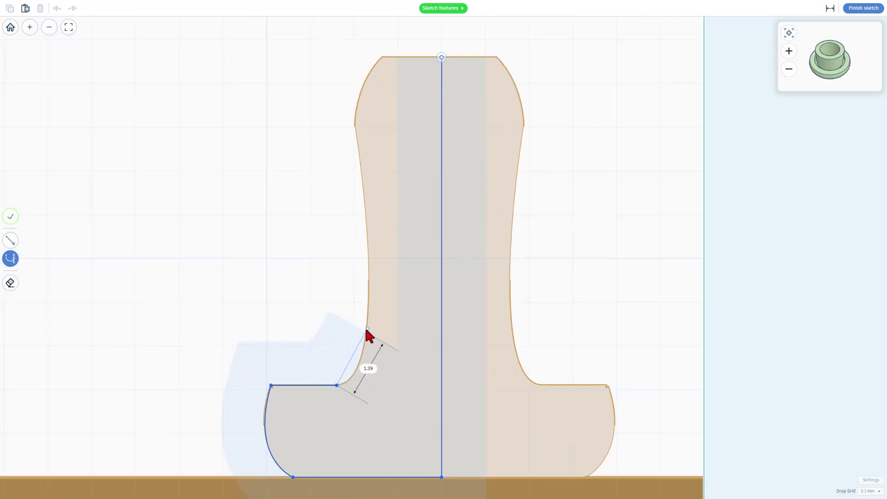
scroll(365, 324, up, 2)
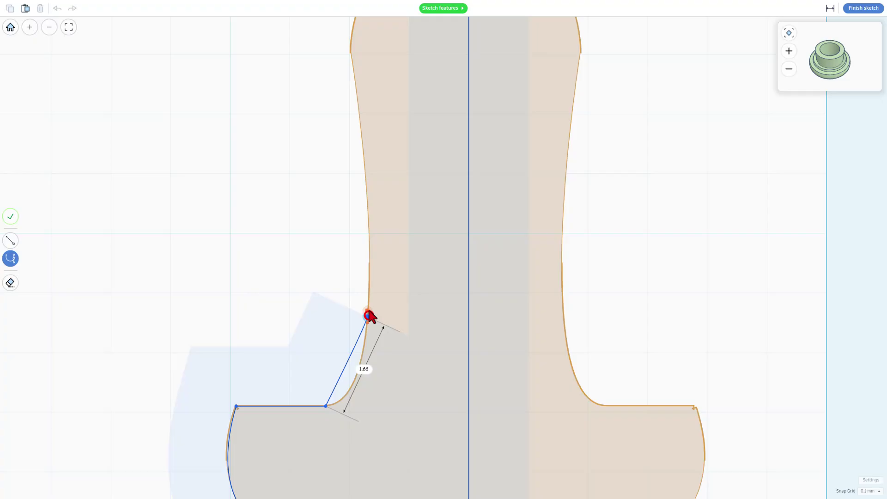
drag(368, 317, 368, 228)
scroll(368, 227, down, 3)
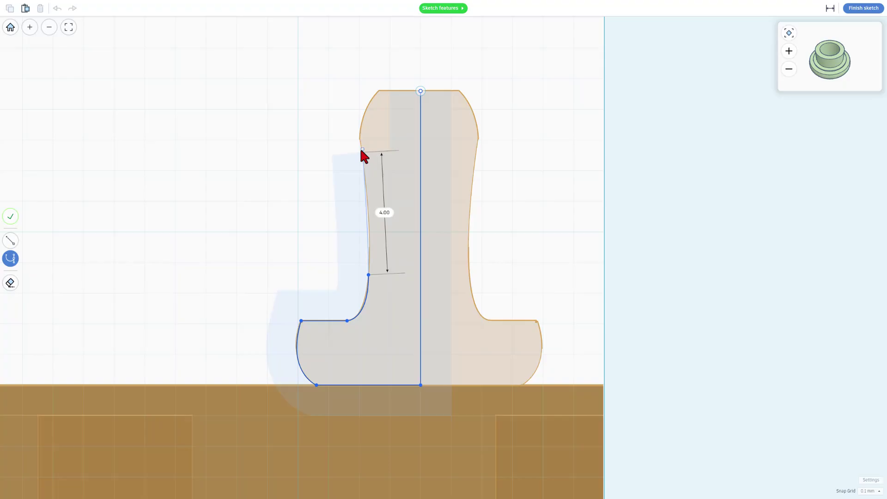
scroll(358, 138, up, 2)
drag(359, 139, 351, 124)
scroll(353, 144, down, 2)
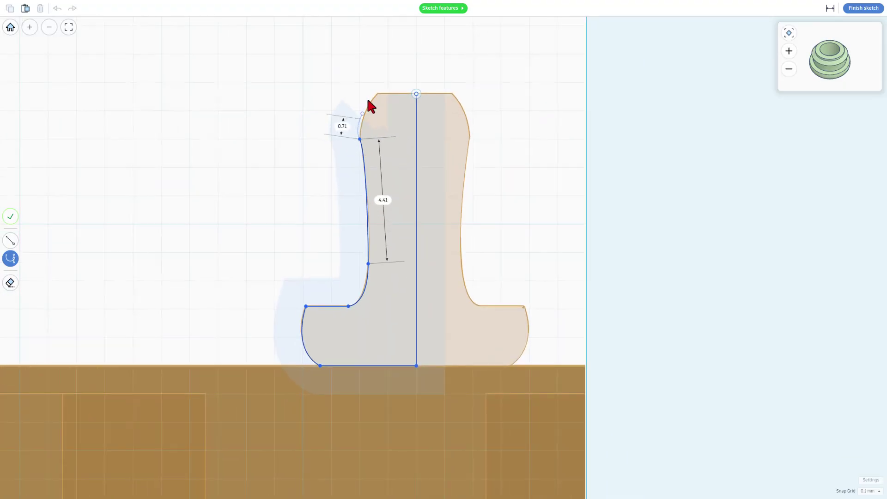
scroll(380, 107, up, 2)
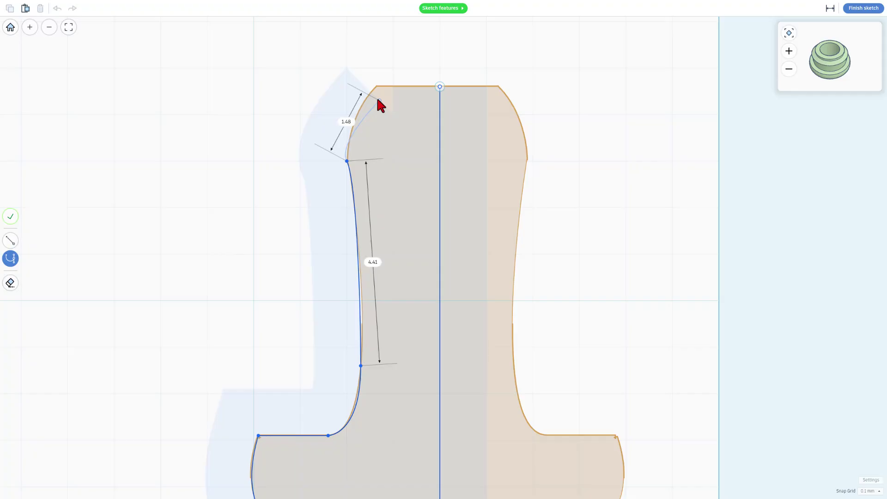
scroll(375, 90, up, 2)
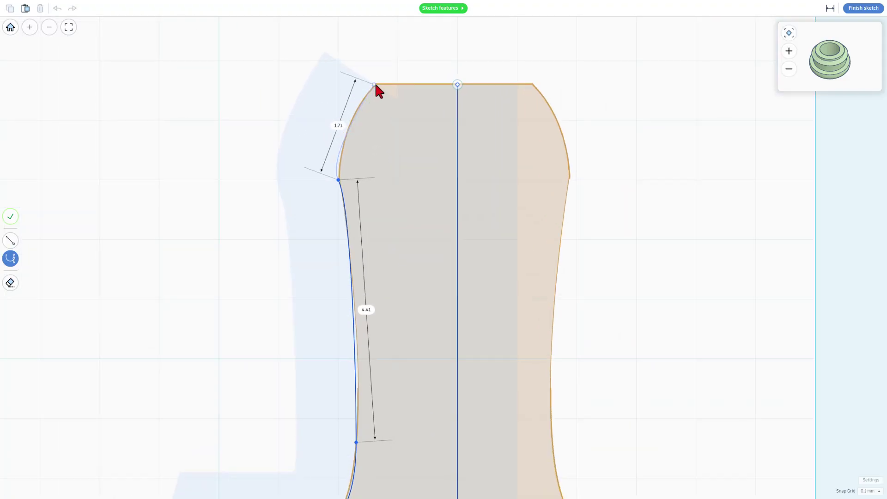
click(379, 85)
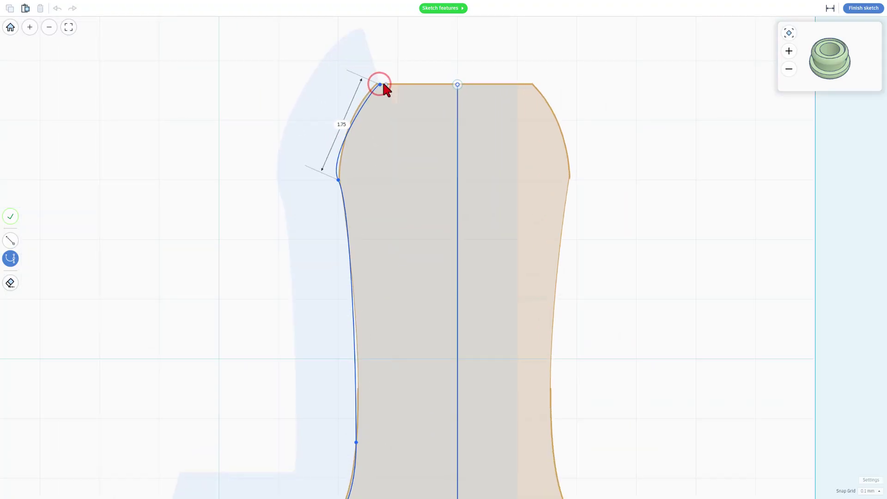
click(457, 85)
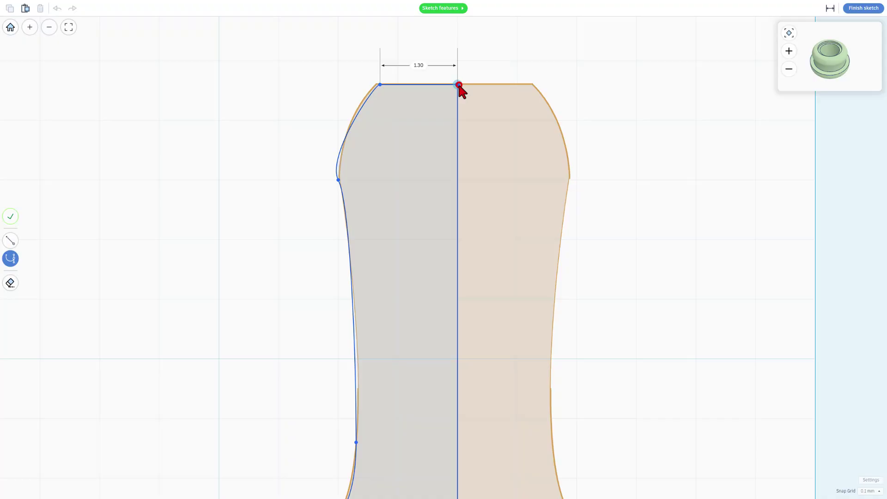
Close the profile, undo the accidental double-click change, and turn grid snapping off
click(388, 165)
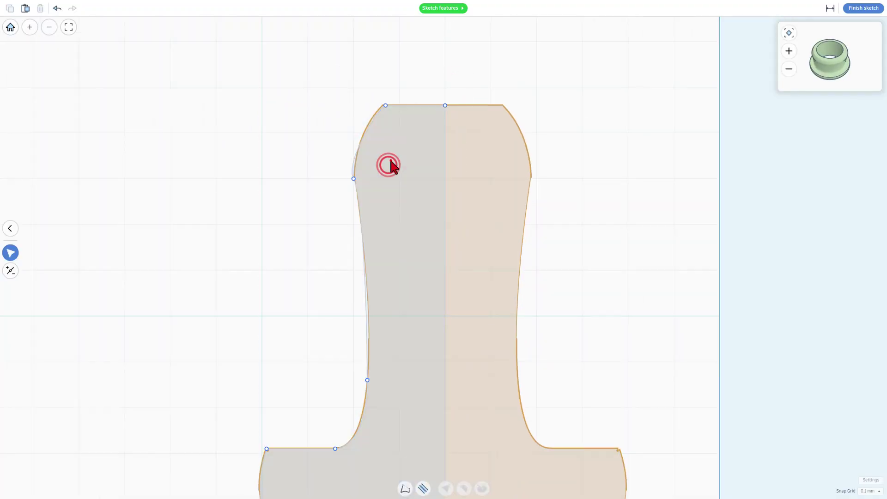
double_click(390, 162)
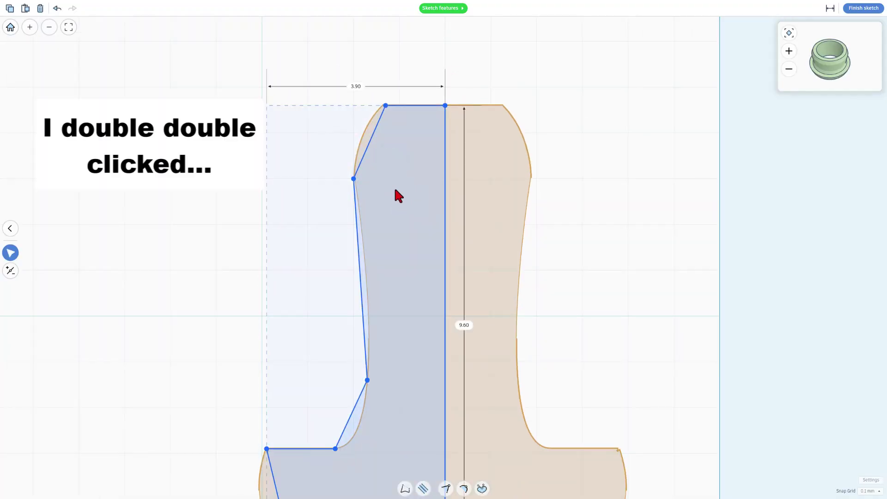
scroll(393, 206, down, 1)
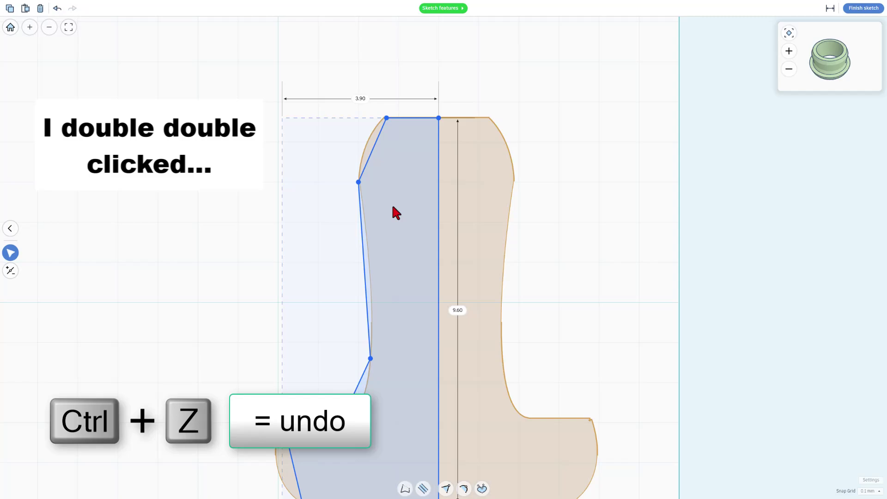
key(ctrl+z)
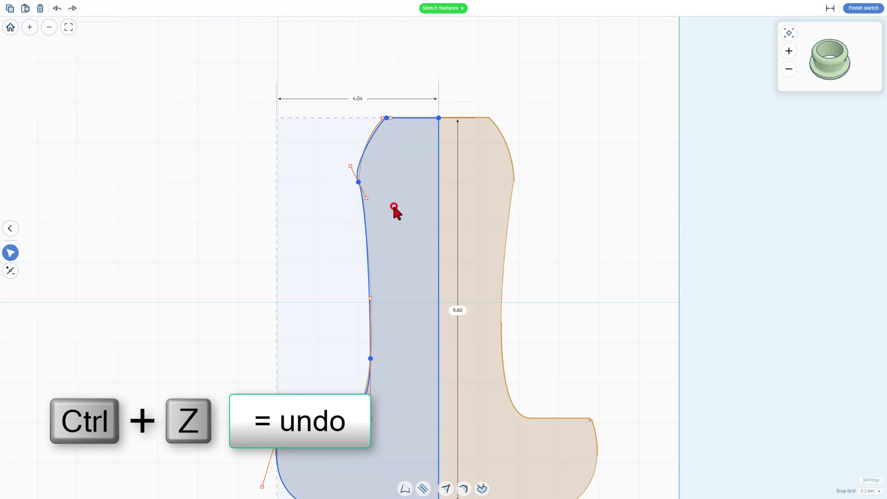
click(394, 154)
click(386, 117)
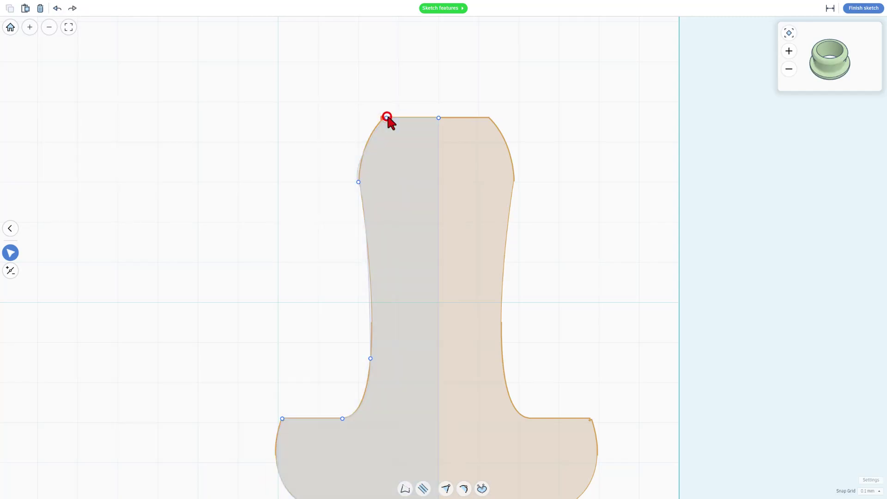
click(866, 490)
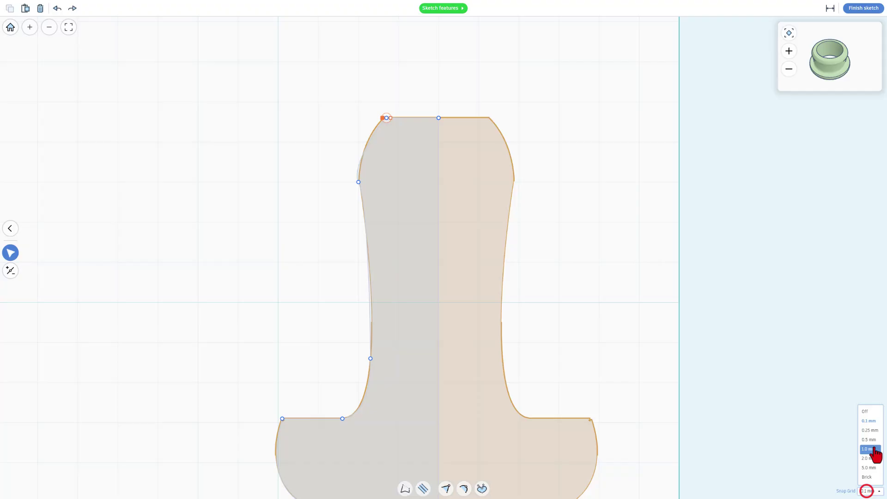
click(865, 410)
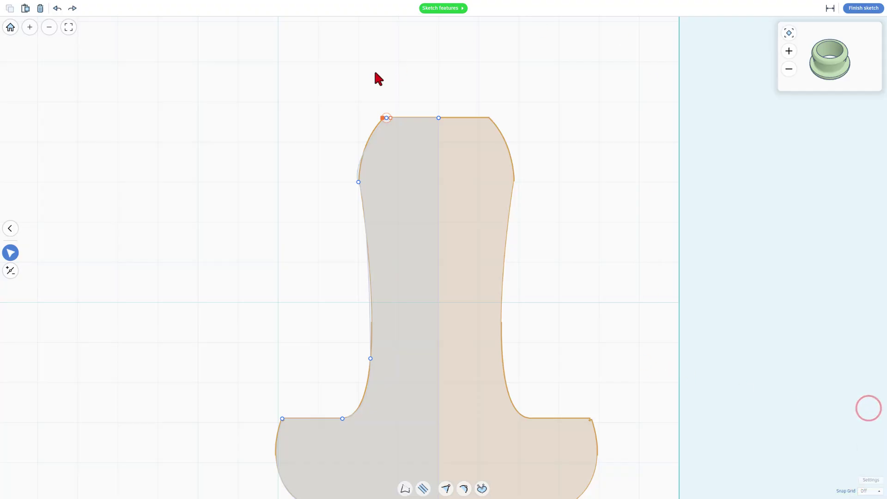
Nudge the head's top-left corner left and reshape the head's side curve with independent handles
scroll(374, 123, up, 5)
click(405, 112)
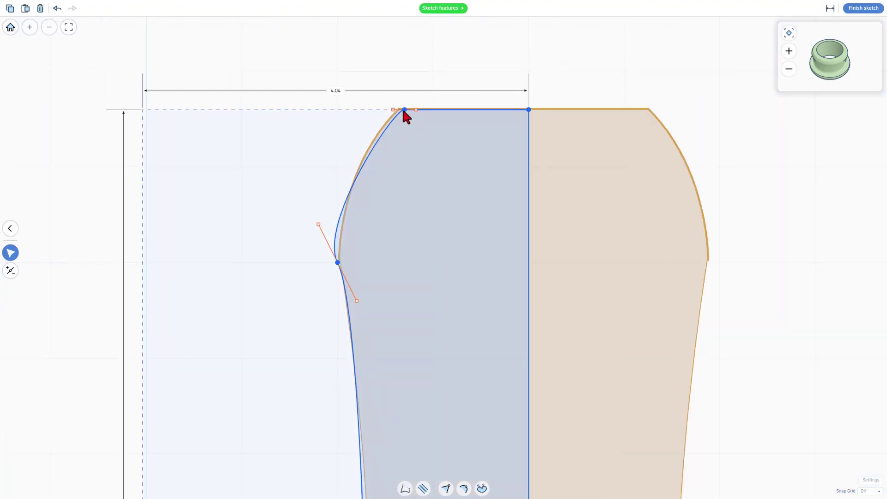
click(403, 109)
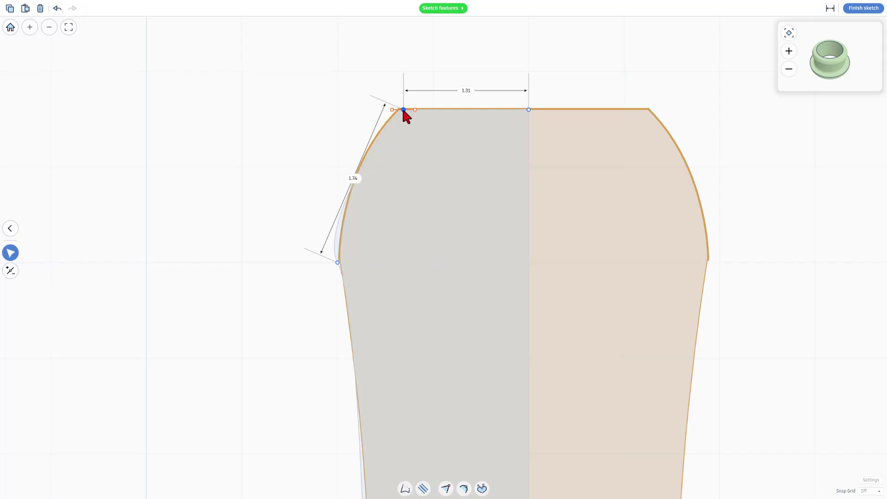
key(Left)
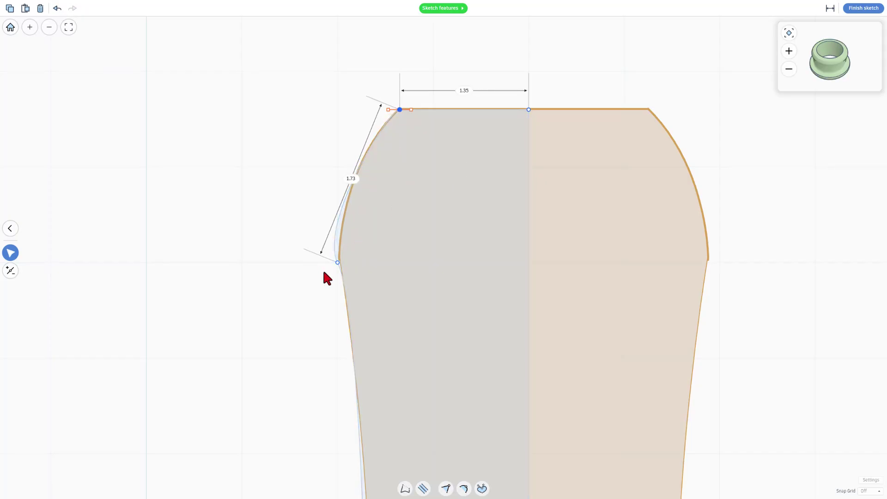
click(337, 263)
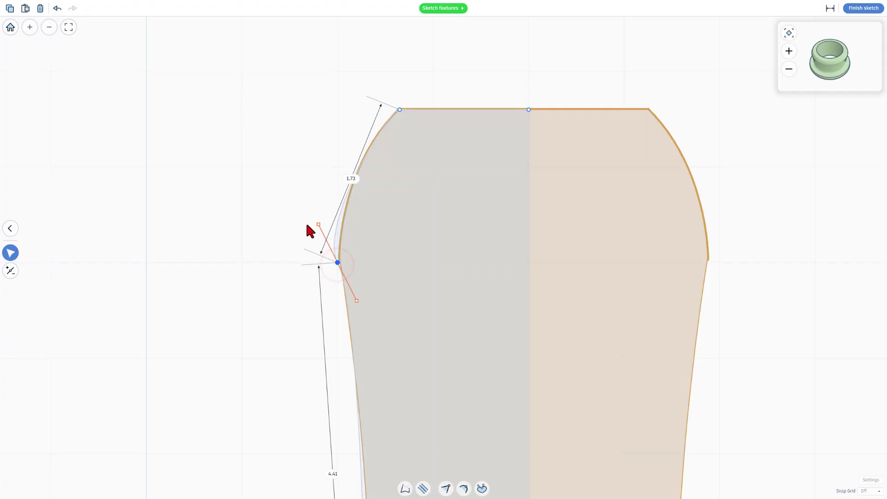
mouse_move(317, 224)
mouse_down()
mouse_move(327, 222)
mouse_move(326, 212)
mouse_up()
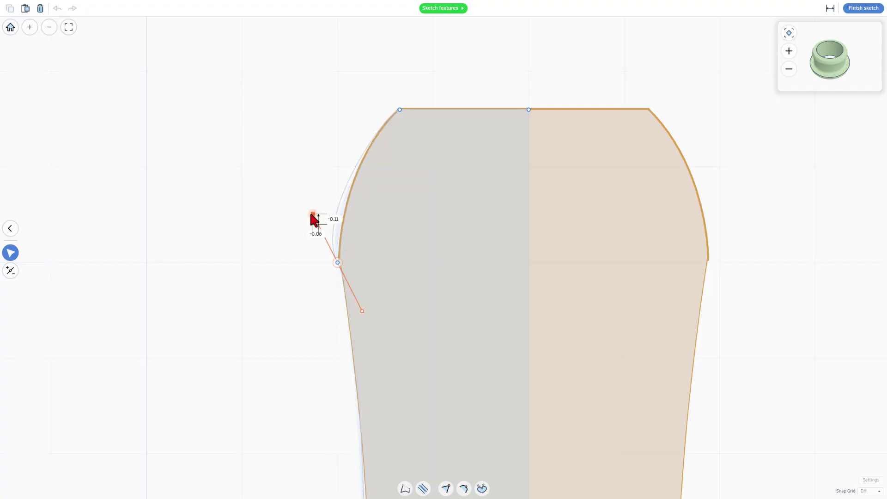
key(3)
mouse_move(310, 213)
mouse_down()
mouse_move(338, 216)
mouse_move(304, 215)
mouse_up()
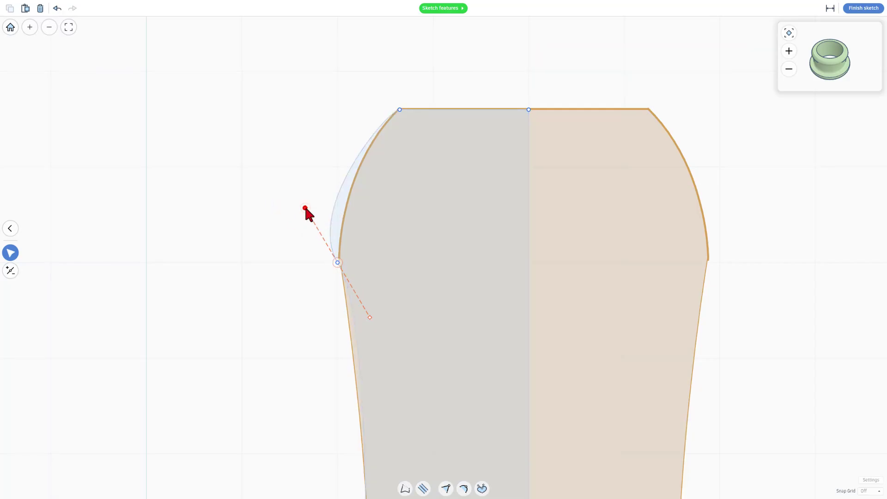
drag(305, 208, 341, 173)
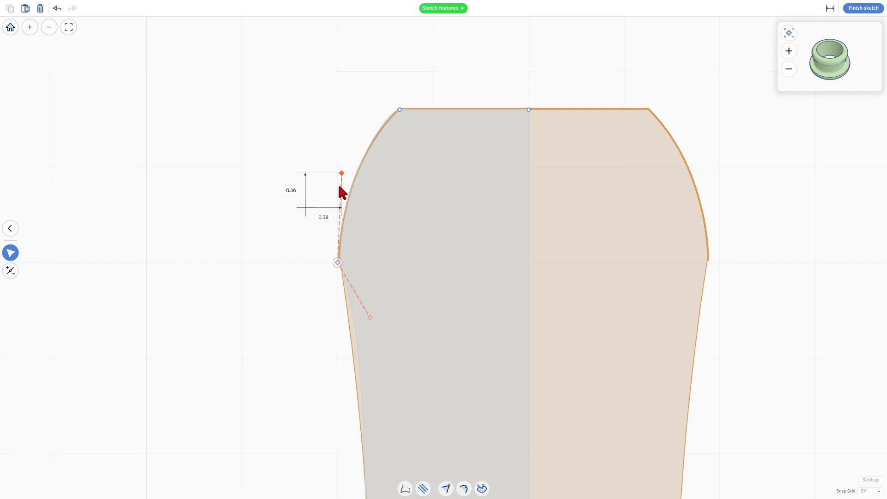
scroll(366, 312, down, 3)
scroll(339, 383, down, 2)
Break the web-foot fillet point's handles and reshape its upper and lower curves
middle_drag(339, 383, 350, 217)
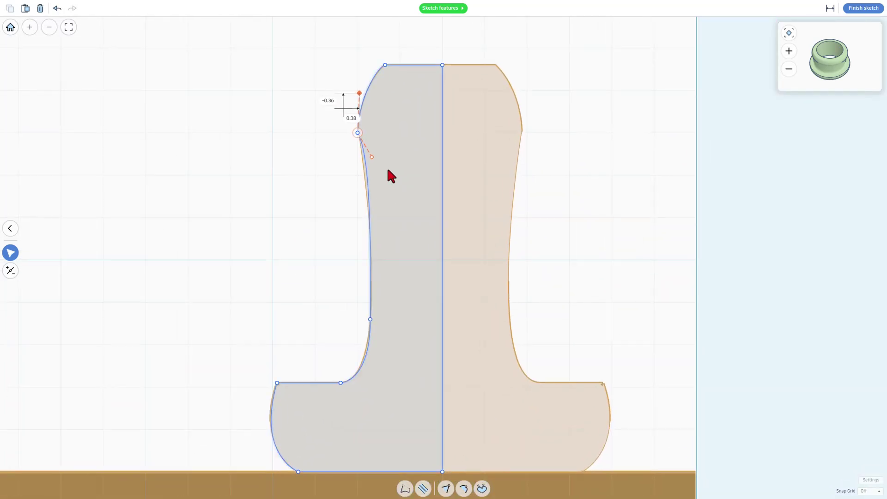
drag(372, 157, 371, 204)
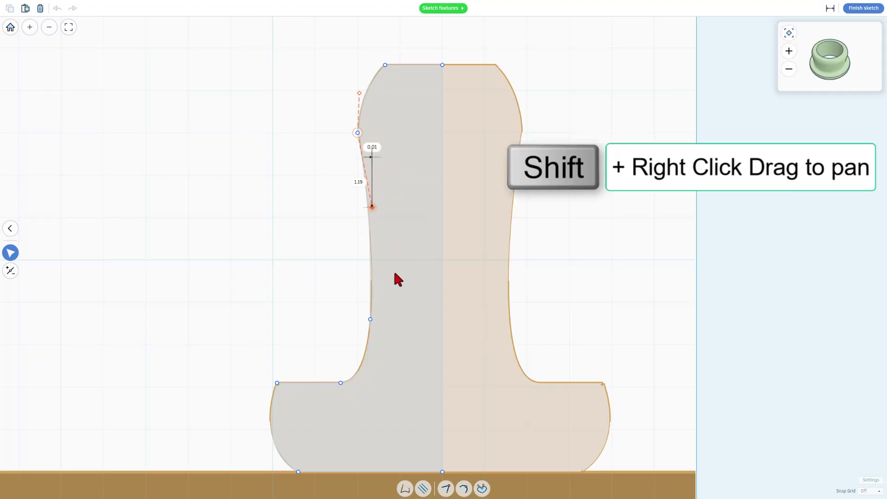
scroll(393, 272, up, 2)
click(386, 287)
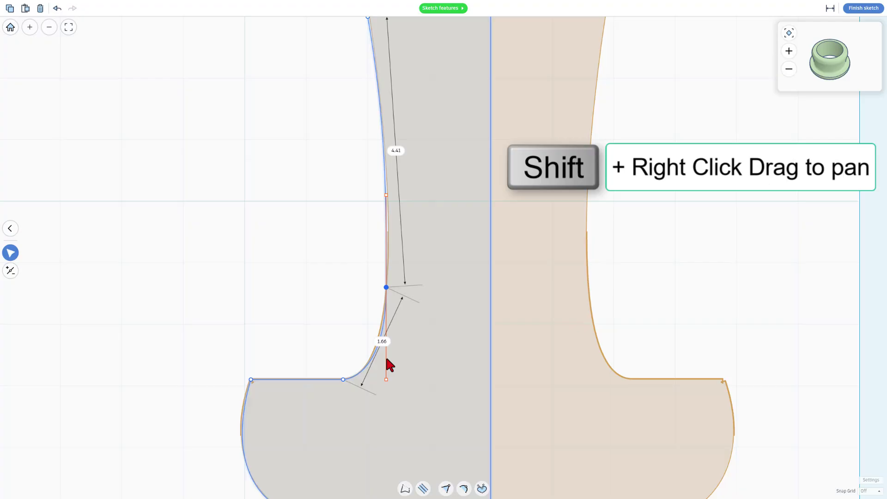
key(3)
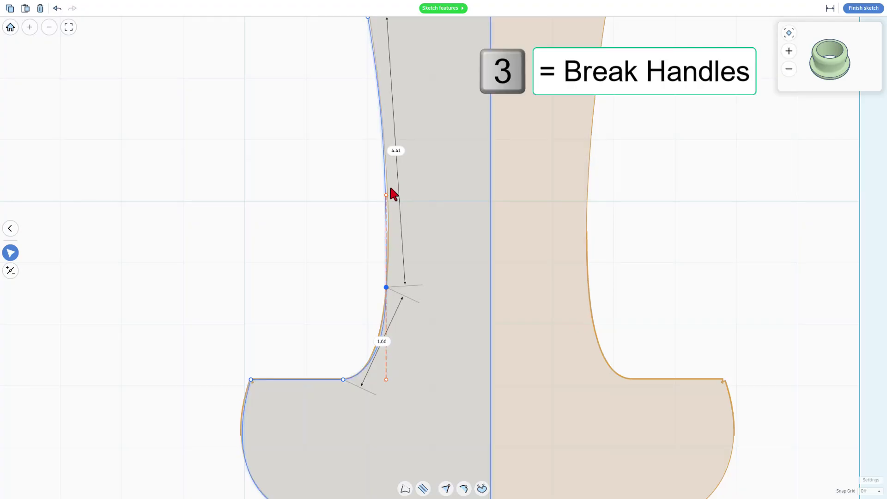
drag(386, 195, 388, 190)
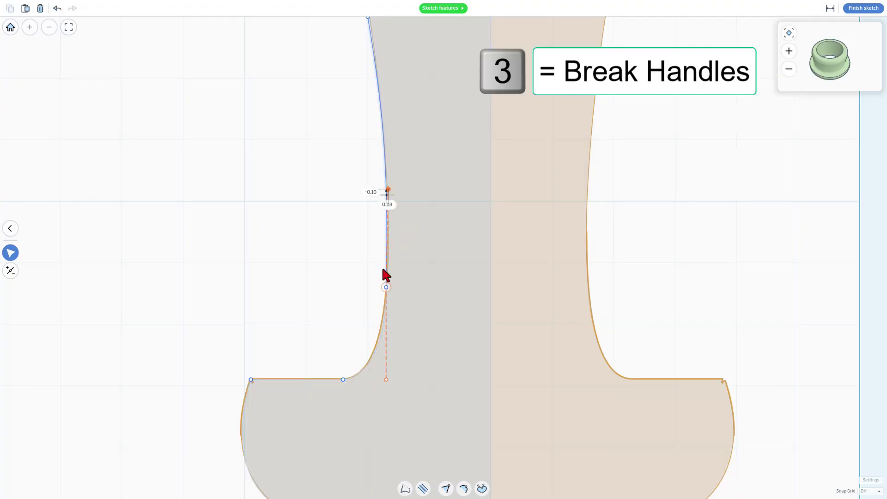
drag(386, 377, 382, 379)
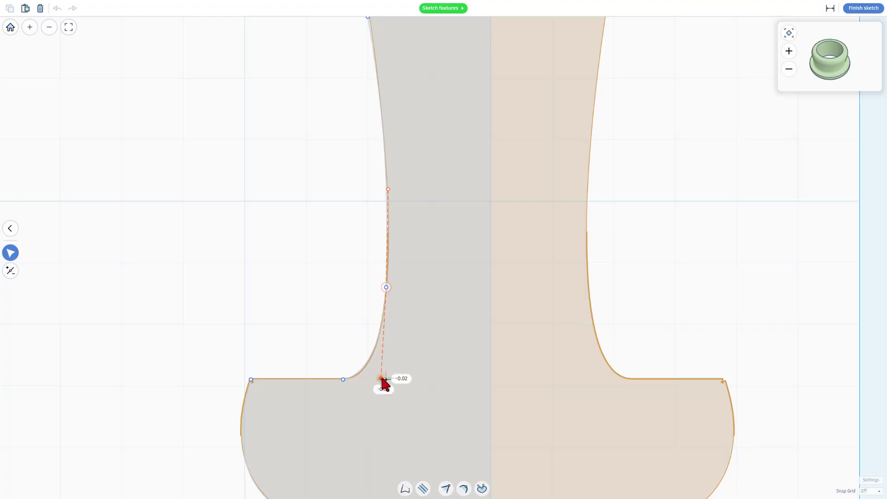
click(250, 379)
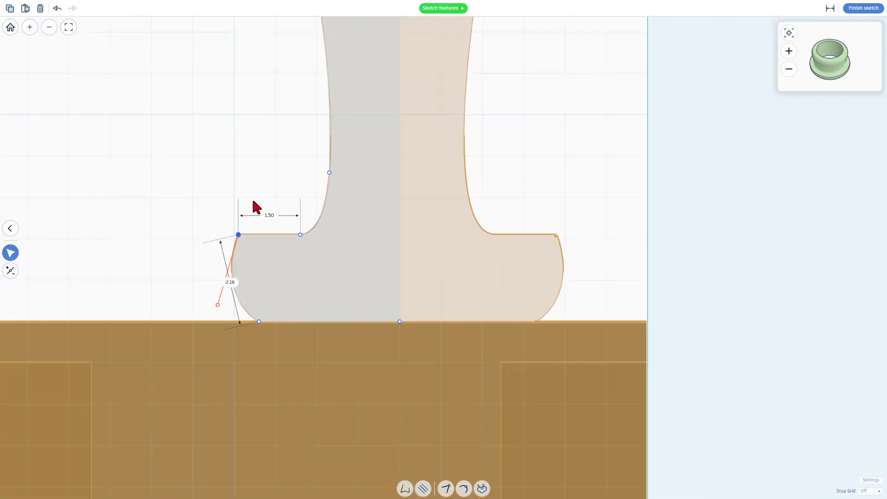
Paste a copy of the half profile, flip it with a negative width, and set snapping to 0.1 mm
click(269, 200)
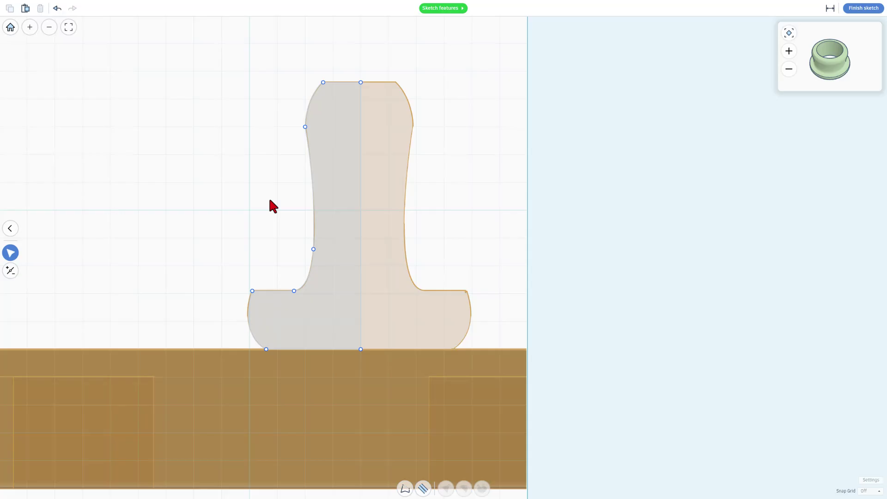
click(344, 144)
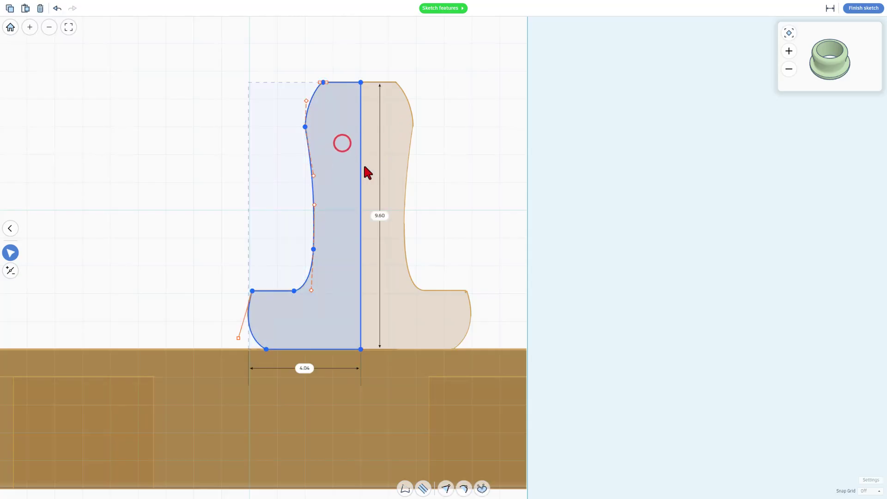
key(ctrl+c)
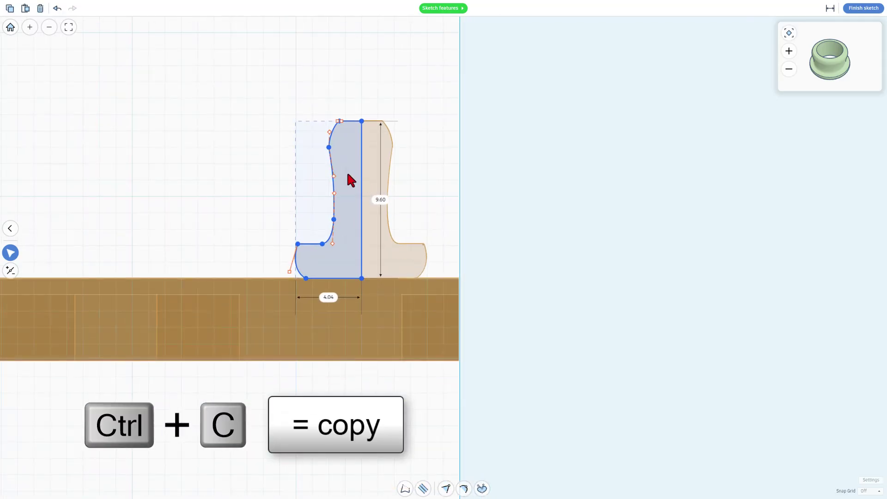
key(ctrl+v)
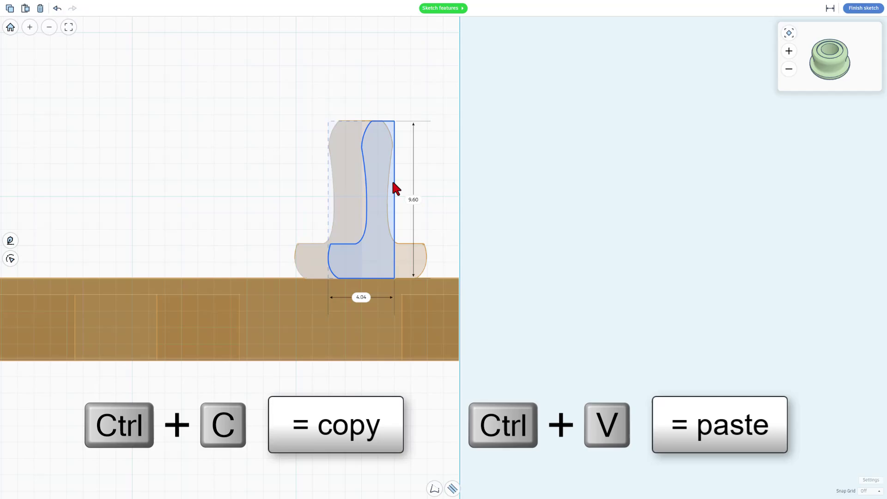
click(383, 187)
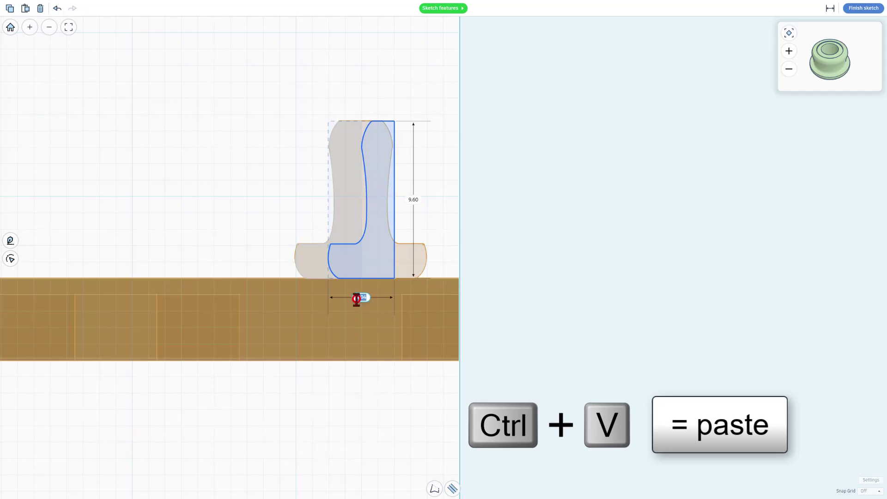
click(356, 296)
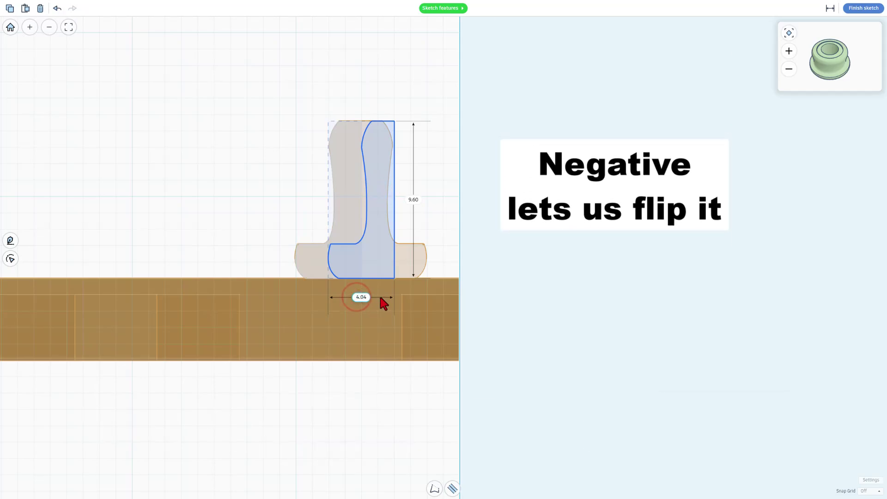
key(Return)
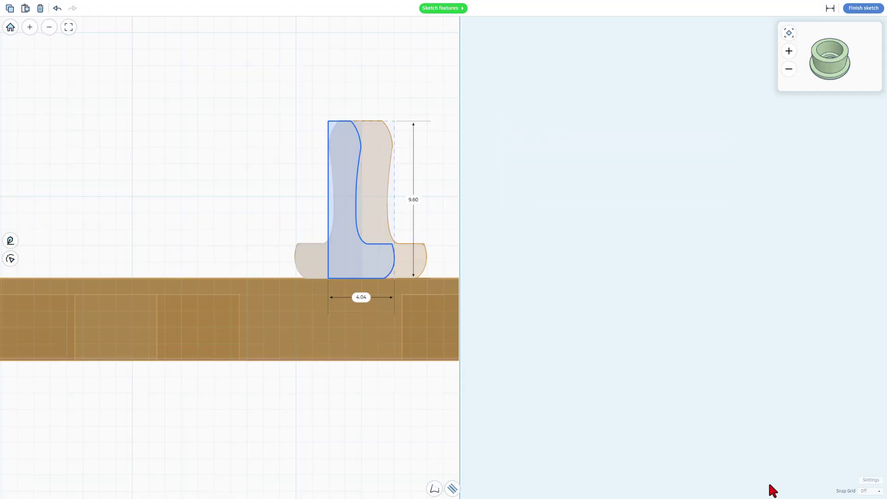
click(863, 490)
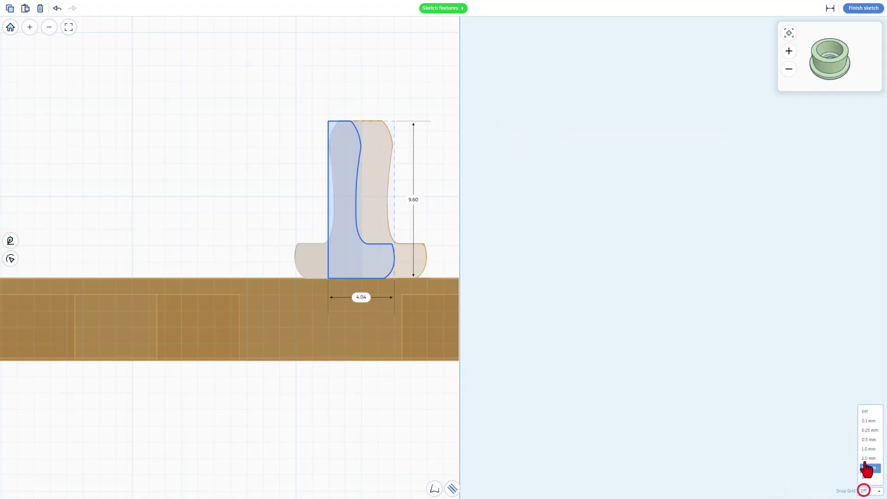
click(868, 425)
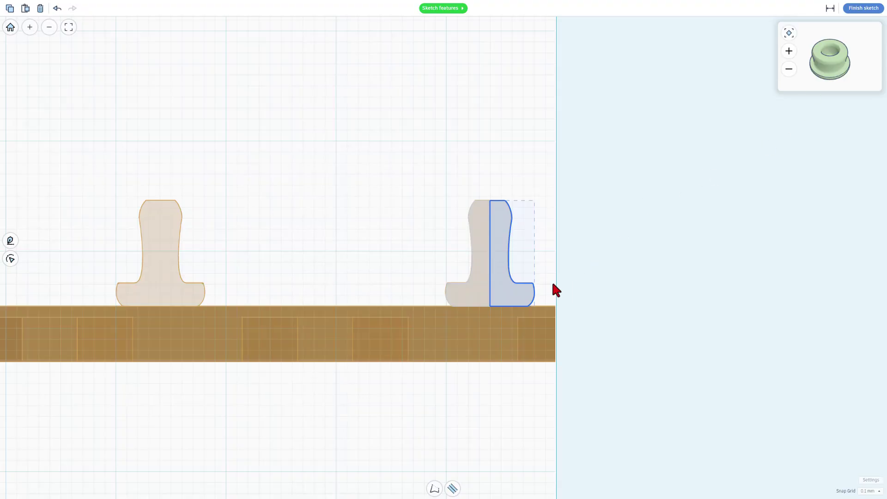
Select both rail halves and paste a duplicate of the full rail profile
shift+click(477, 280)
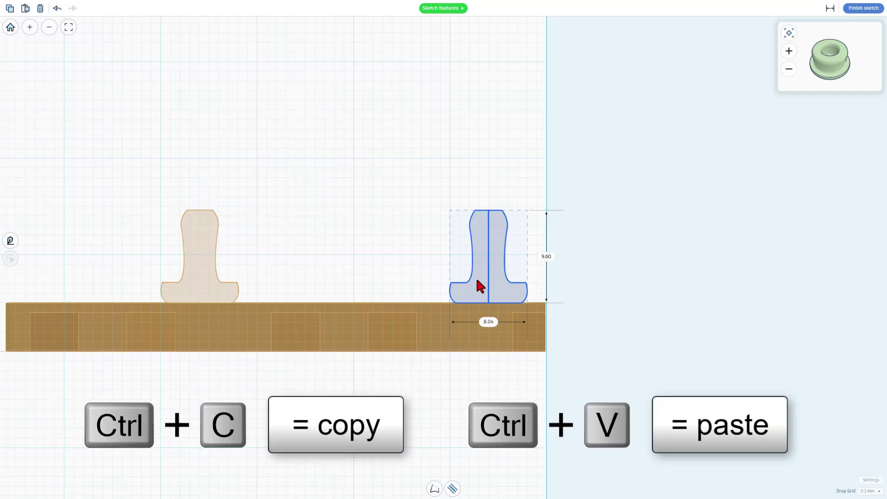
key(ctrl+c)
key(ctrl+v)
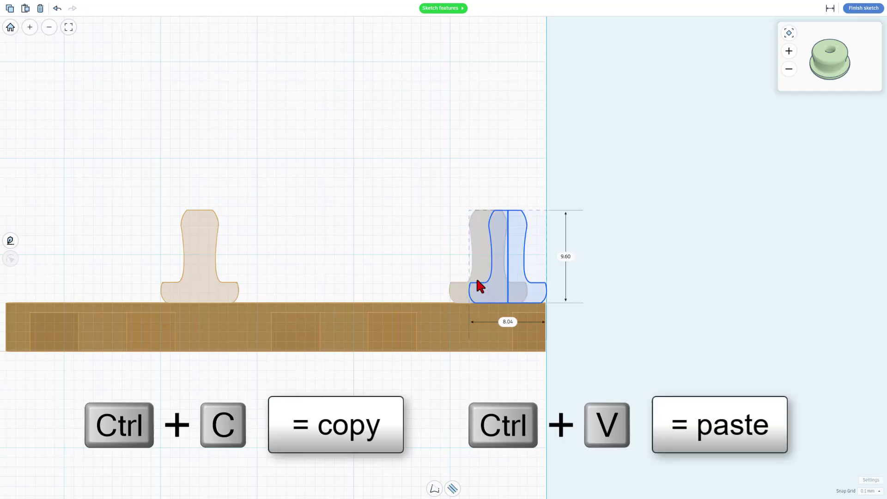
Nudge the copied profile left until it sits exactly over the left rail outline
key(shift+Left)
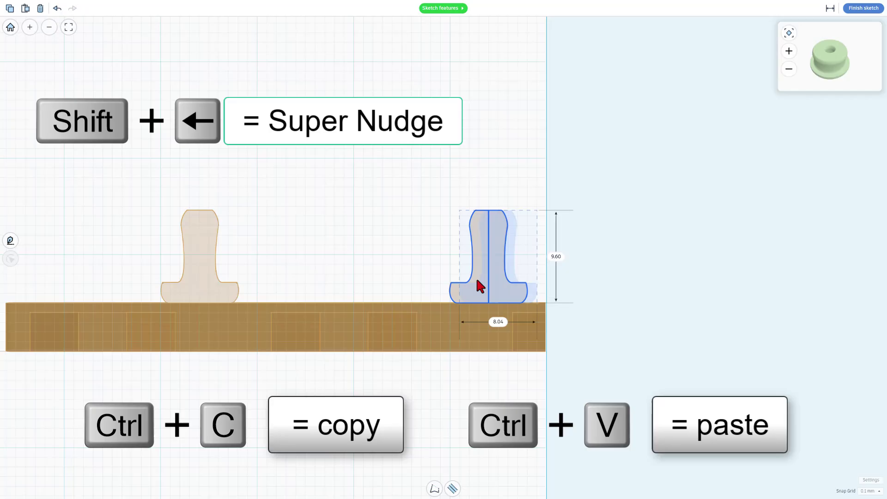
key(shift+Left)
key(shift+Left)
key(shift+Left)
key(shift+Left)
key(shift+Left)
key(shift+Left)
key(shift+Left)
key(shift+Left)
key(shift+Left)
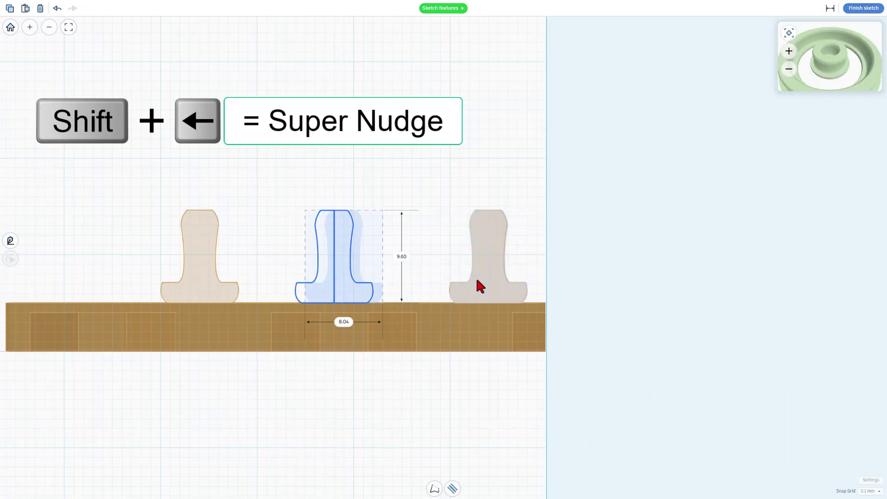
key(shift+Left)
key(shift+Left)
key(shift+Left)
key(shift+Left)
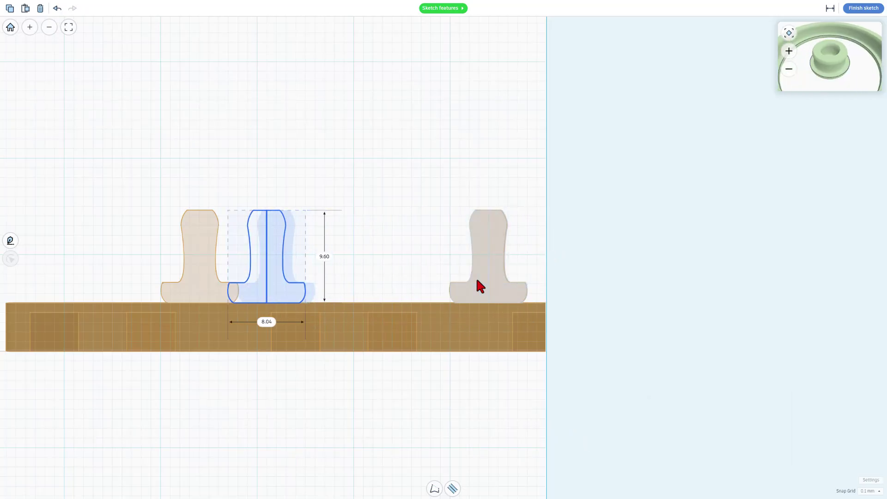
key(shift+Left)
key(shift+Left)
key(Left)
key(Left)
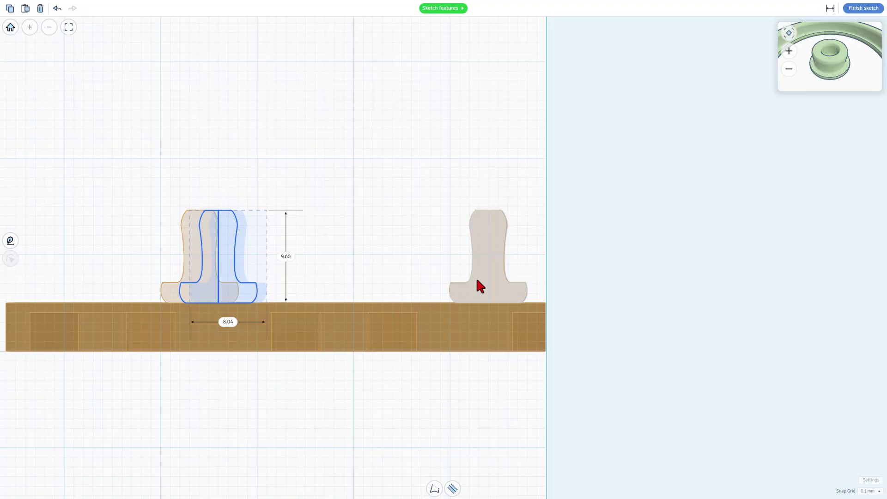
key(Left)
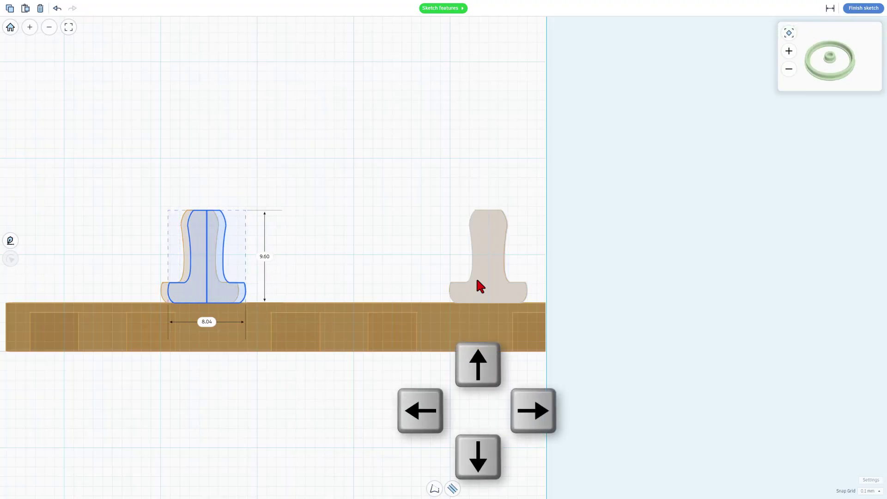
key(Left)
key(Left)
key(Left)
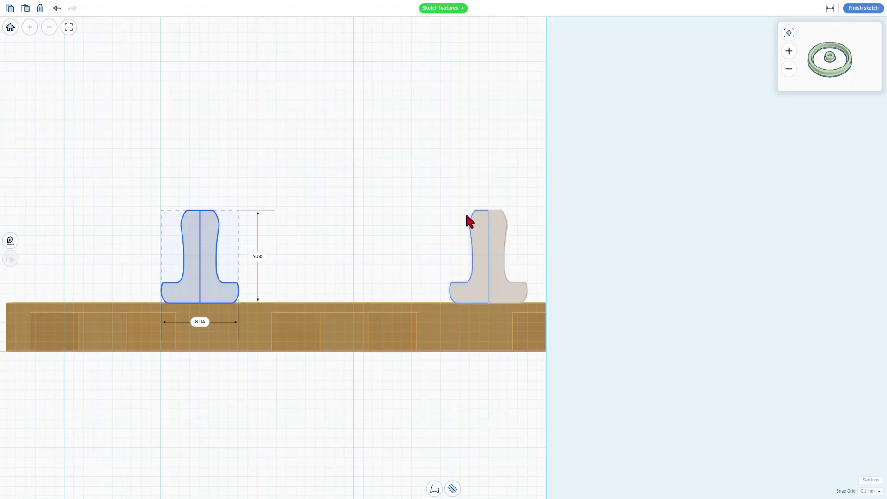
Finish the profile sketch to view the revolved rail ring, then reopen the sketch
click(863, 9)
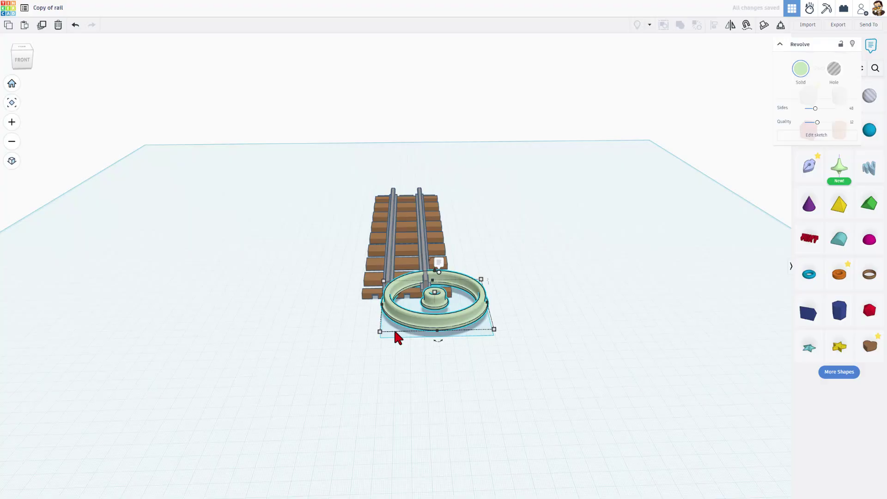
scroll(406, 324, up, 3)
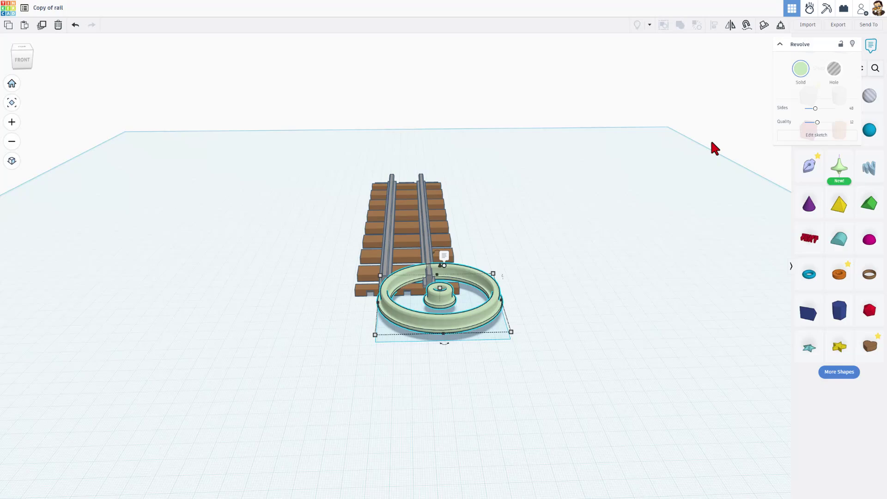
click(816, 134)
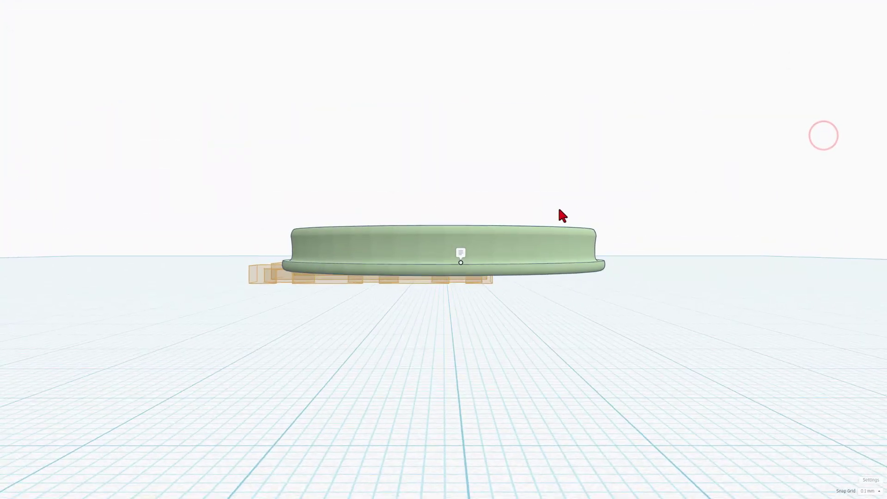
Select both rail profiles and set the Snap Grid to 5.0 mm
scroll(552, 206, down, 3)
scroll(552, 206, down, 3)
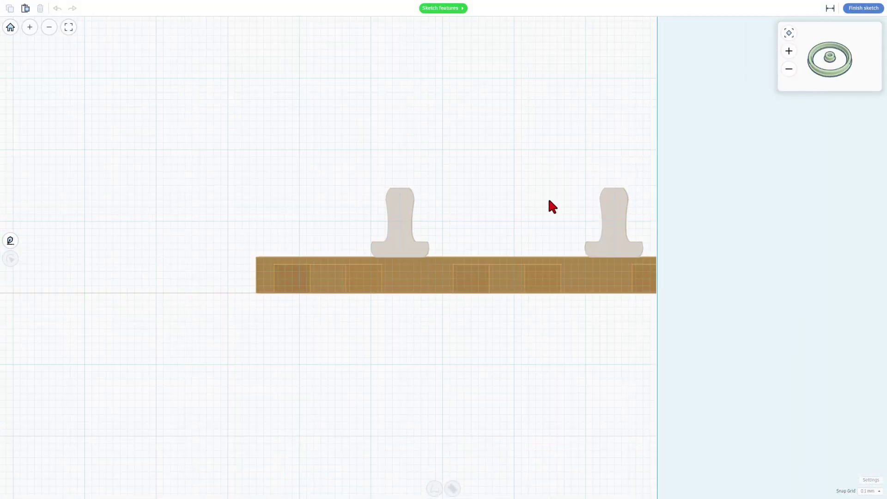
mouse_move(393, 168)
mouse_down()
mouse_move(462, 285)
mouse_move(645, 285)
mouse_up()
scroll(644, 286, down, 3)
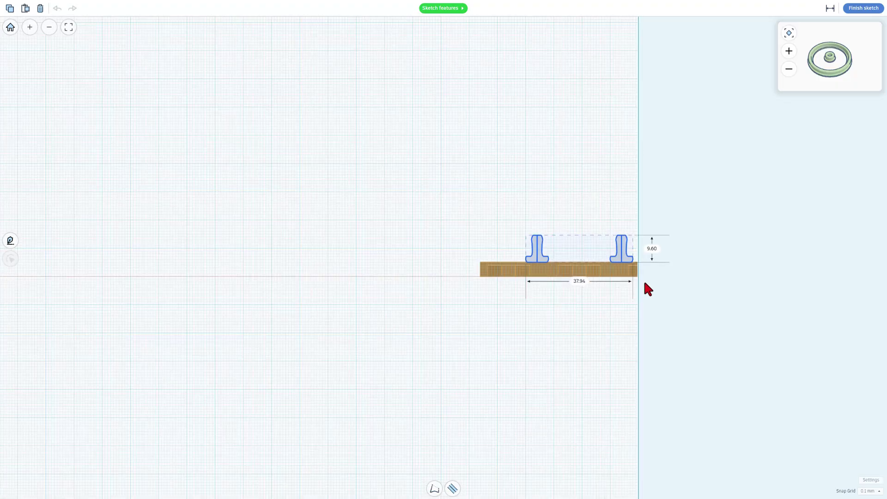
scroll(644, 286, down, 3)
scroll(655, 277, down, 2)
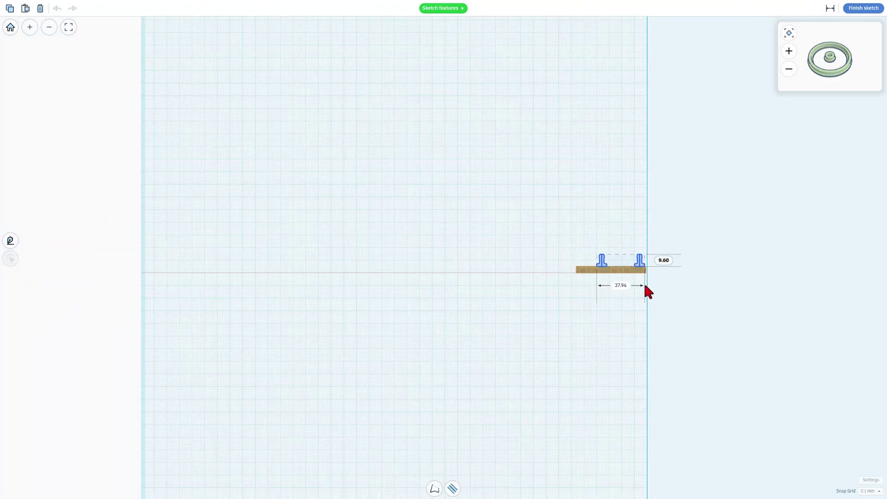
click(870, 491)
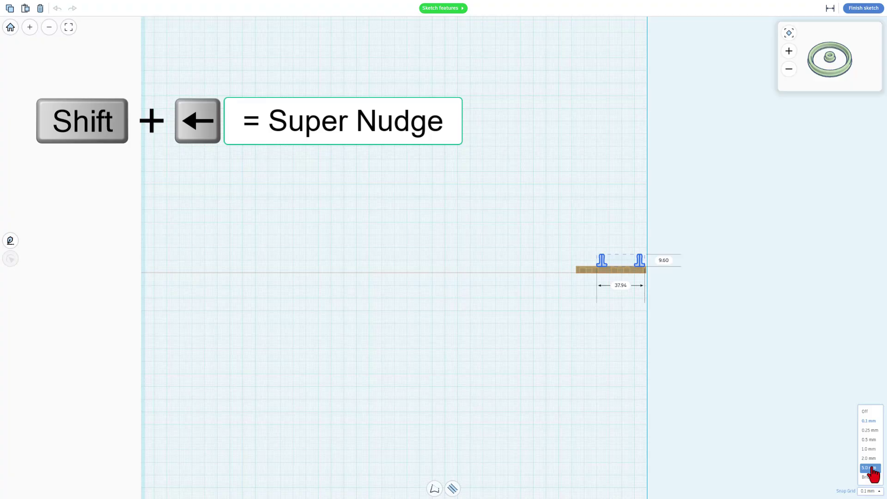
click(872, 466)
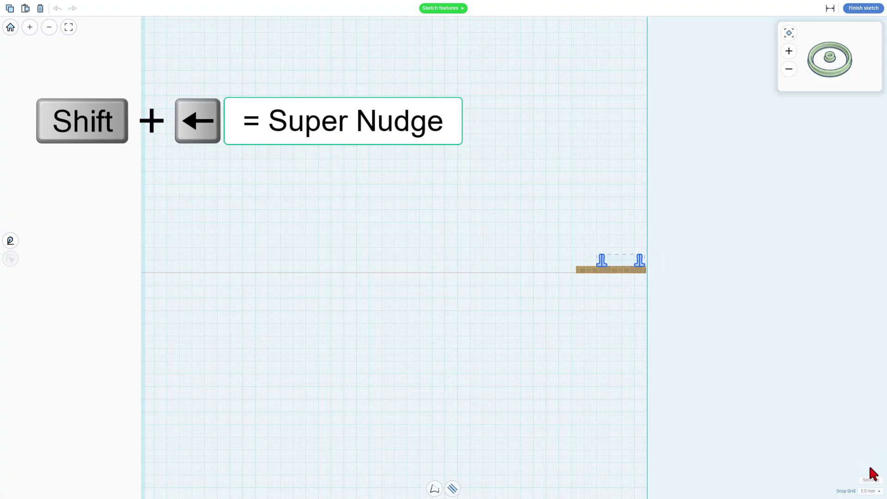
Shift both rail profiles far left in four large steps to widen the ring
key(shift+Left)
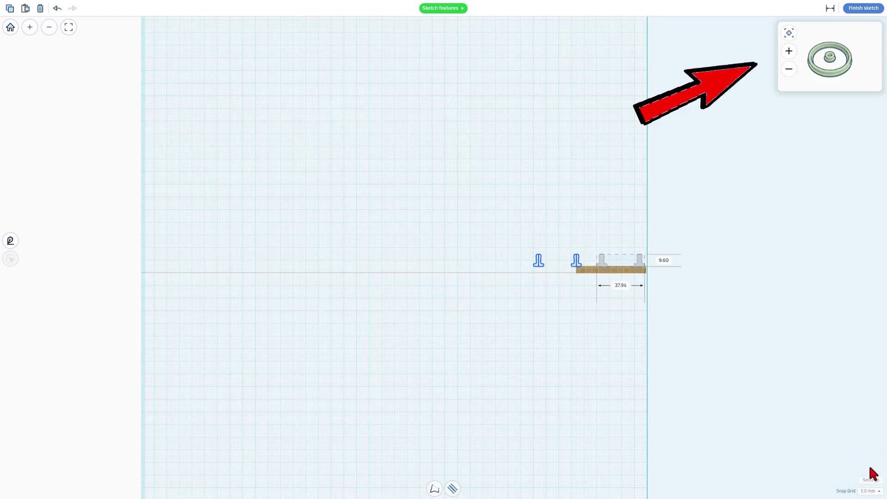
key(shift+Left)
key(shift+Left)
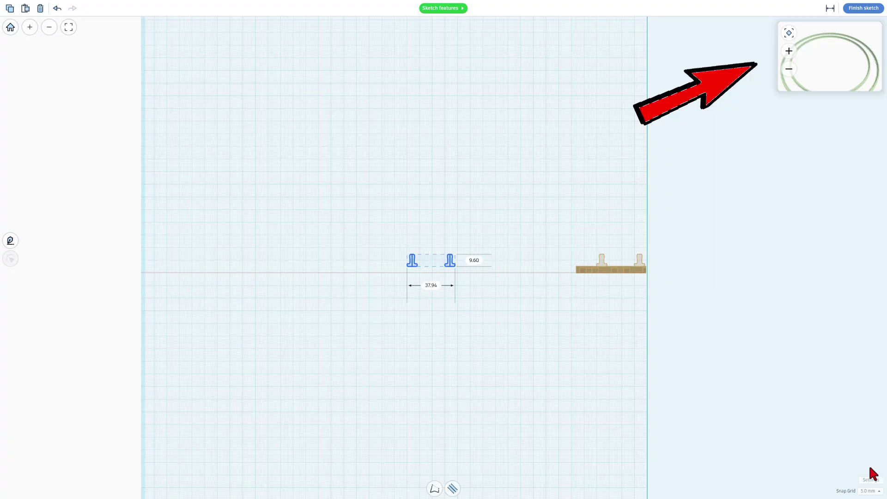
key(shift+Left)
key(shift+Left)
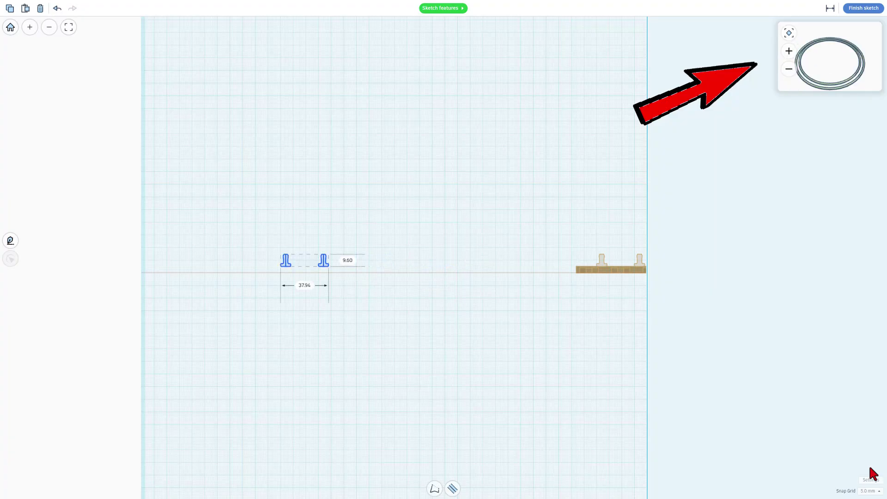
key(shift+Left)
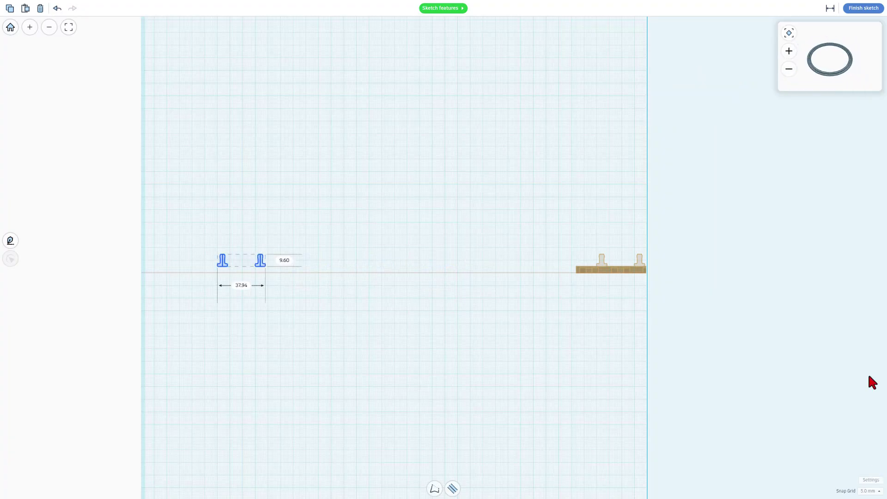
Finish the sketch and orbit the view to inspect the two concentric rail rings
click(866, 10)
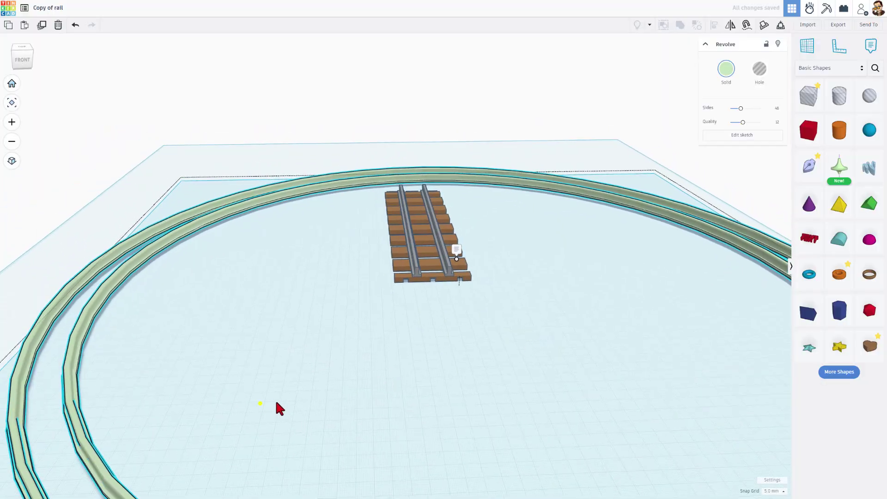
right_drag(276, 402, 363, 256)
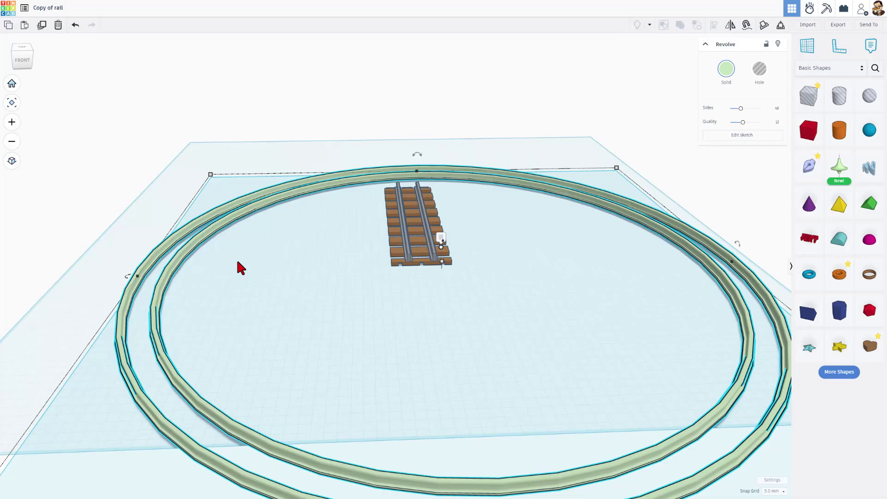
Check the rings' size, then set the revolve to 128 sides and maximum quality
click(210, 174)
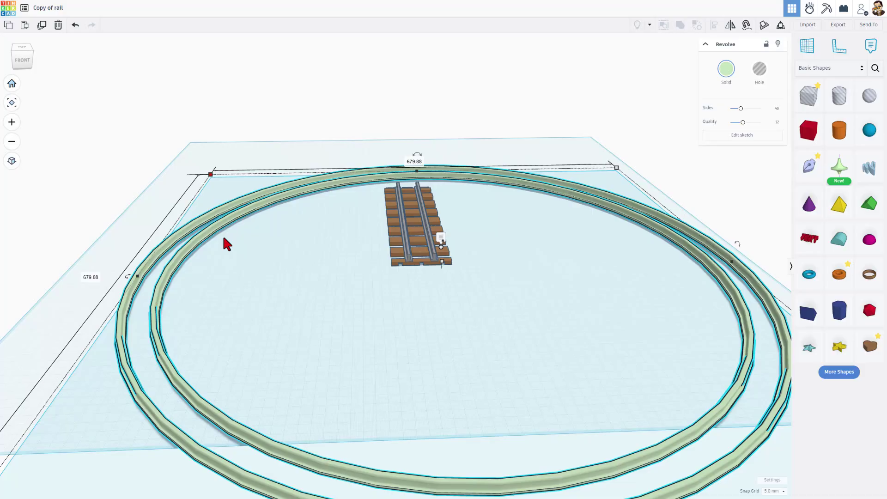
click(195, 240)
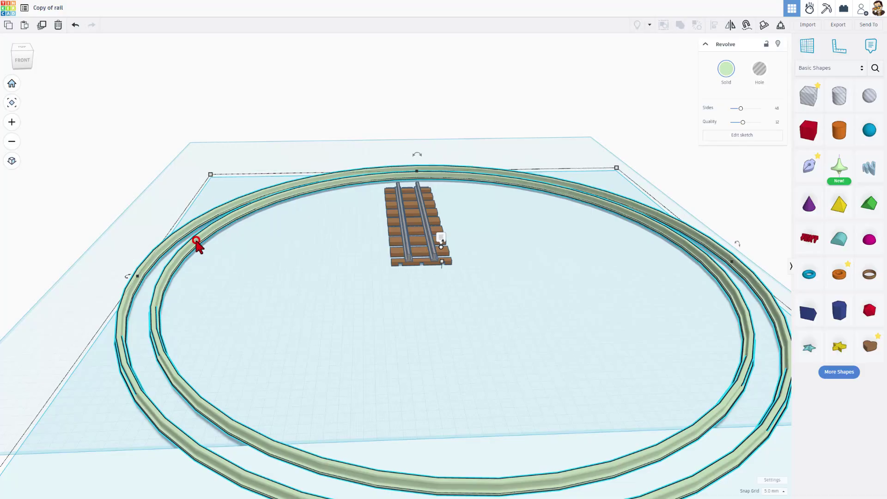
click(739, 108)
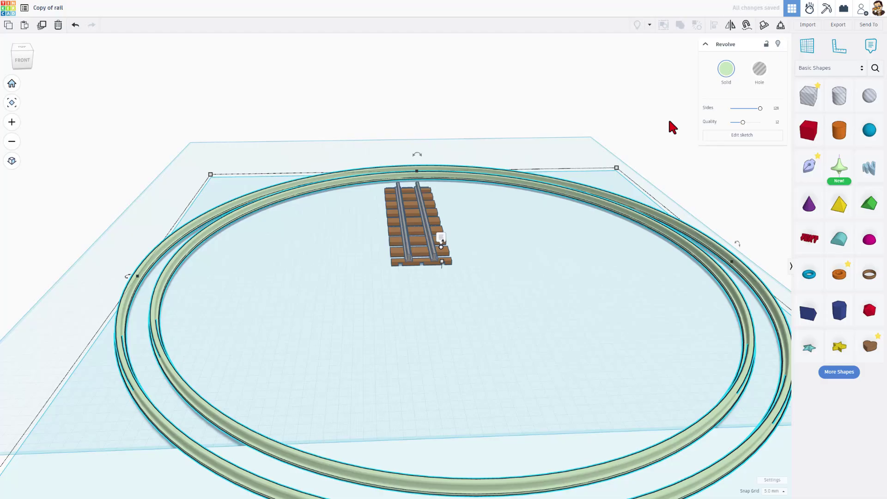
drag(742, 123, 767, 123)
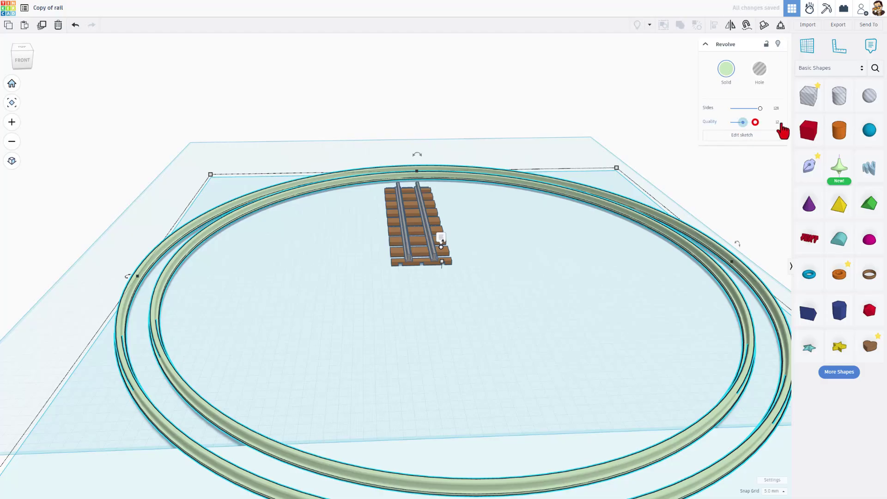
click(776, 123)
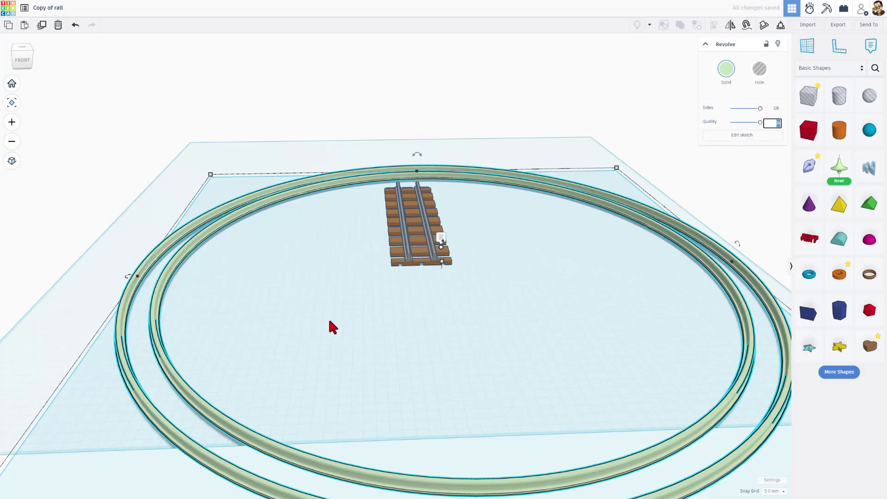
Color the rail rings with the grey preset
click(726, 72)
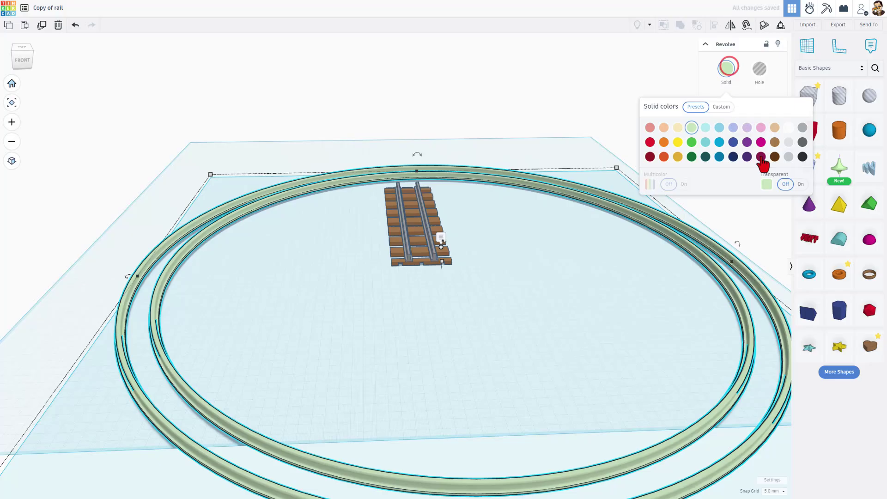
click(803, 129)
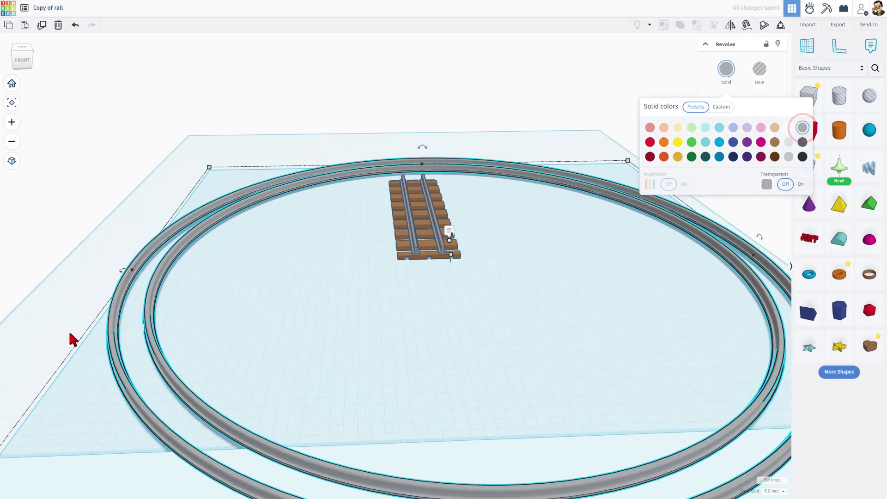
scroll(68, 328, up, 5)
mouse_move(250, 292)
right_down()
mouse_move(382, 271)
mouse_move(288, 297)
right_up()
Move the rail rings back and left around the track piece, then view from above
scroll(283, 298, down, 2)
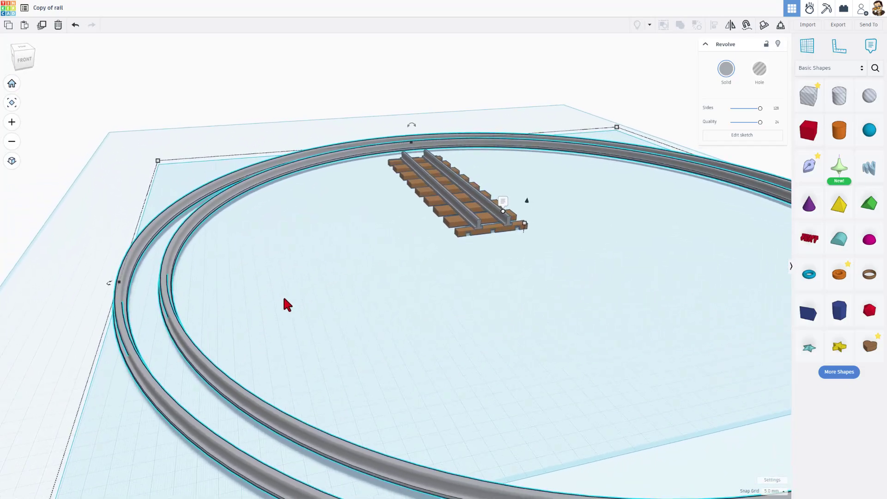
scroll(283, 298, down, 2)
scroll(286, 298, down, 2)
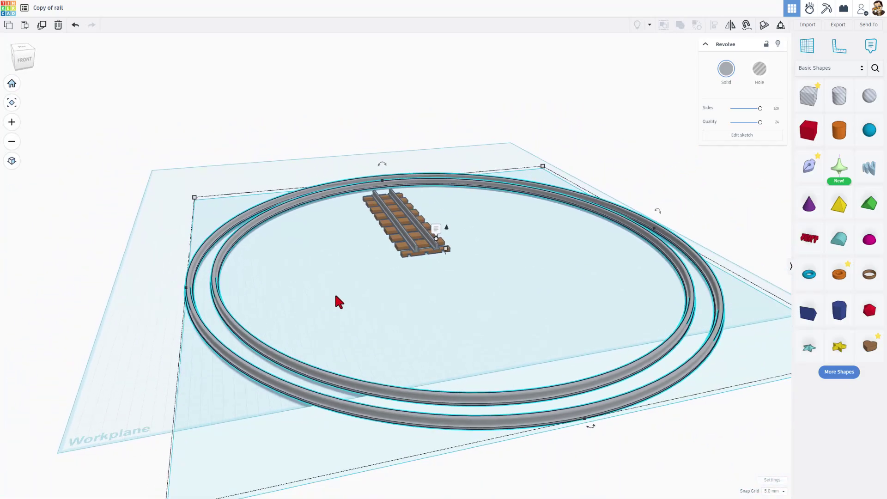
mouse_move(360, 387)
mouse_down()
mouse_move(305, 324)
mouse_move(313, 301)
mouse_up()
click(313, 296)
mouse_move(343, 308)
right_down()
mouse_move(353, 382)
mouse_move(389, 311)
mouse_move(382, 337)
mouse_move(367, 293)
right_up()
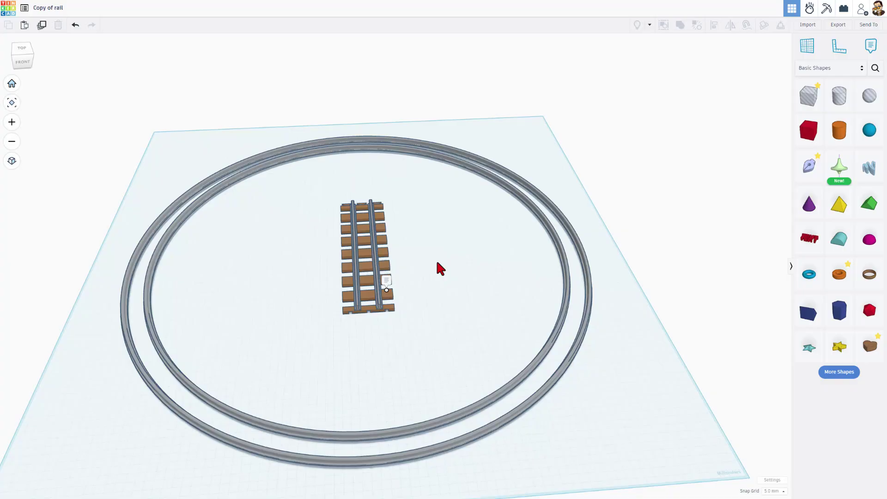
Duplicate the straight track piece and place the copy beside the original
click(380, 239)
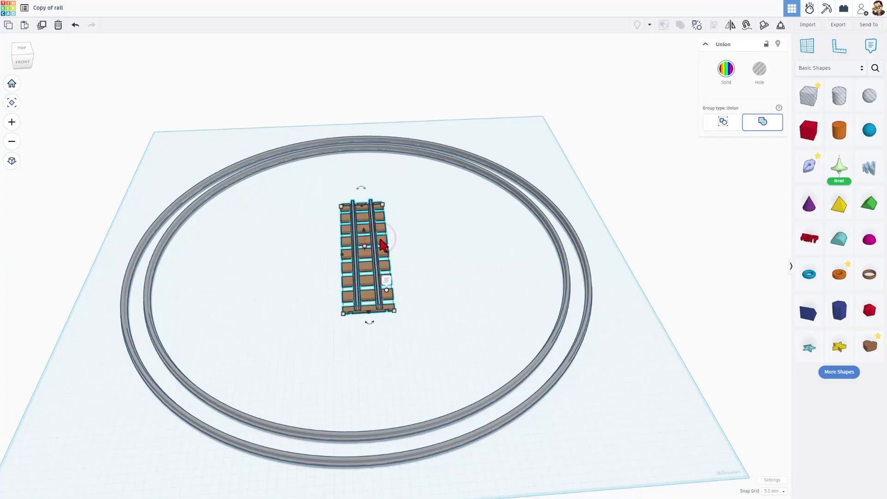
key(ctrl+d)
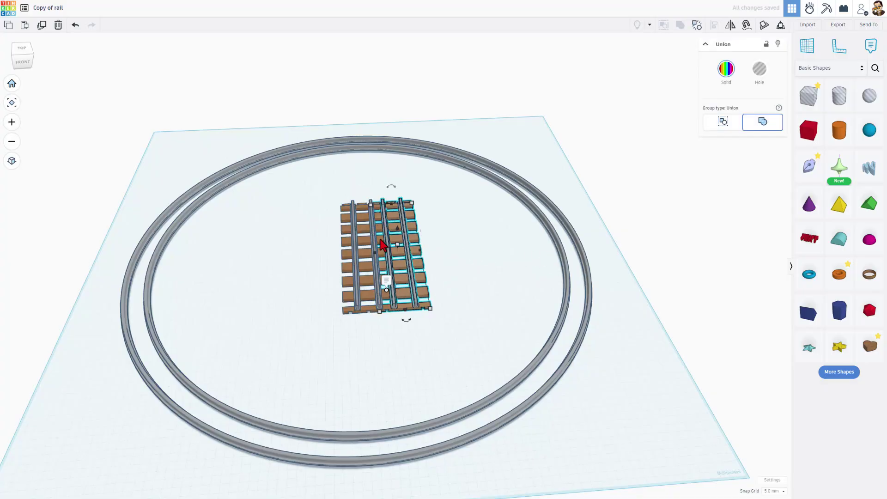
drag(380, 243, 422, 258)
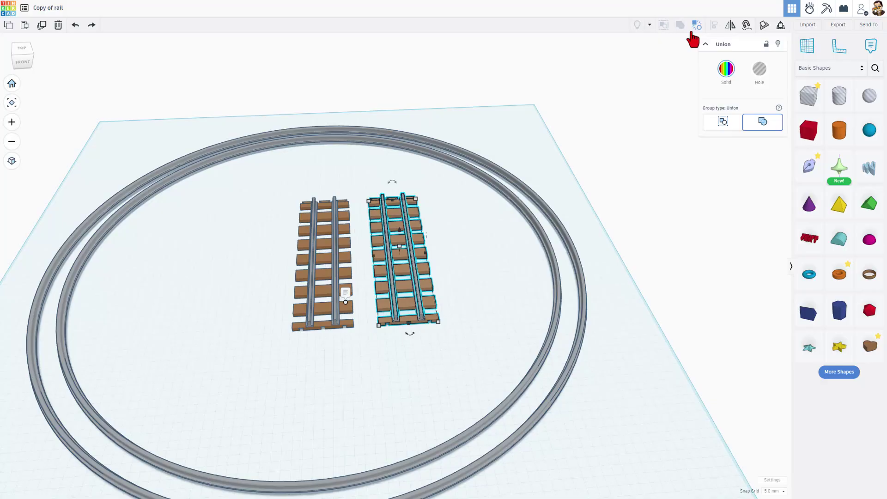
Ungroup the copied track and delete its rails, leaving only the brown ties
click(692, 31)
click(457, 243)
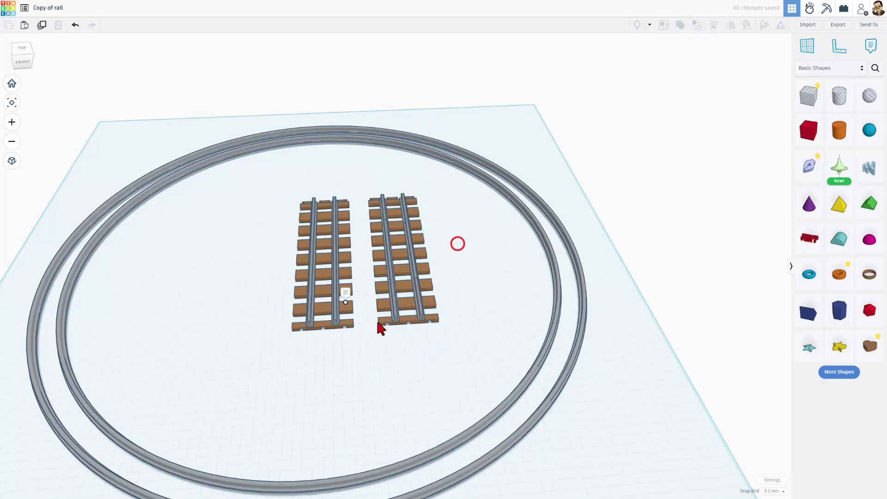
click(418, 297)
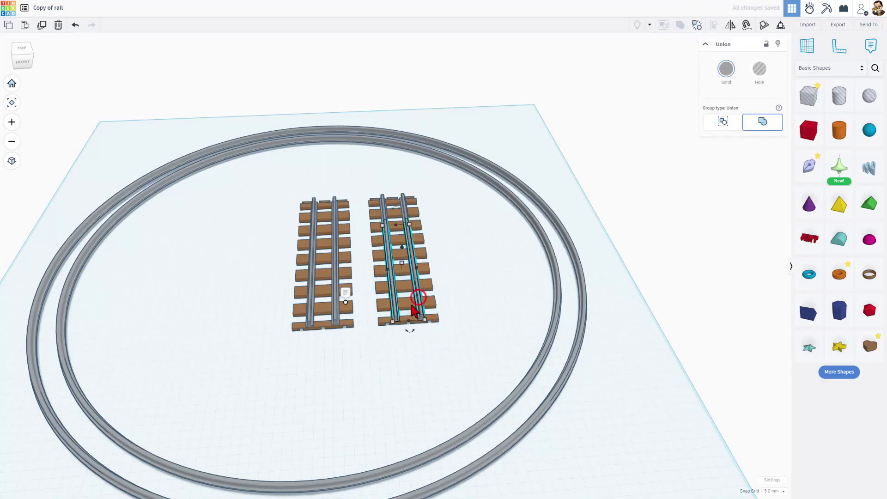
click(414, 263)
key(Delete)
click(404, 258)
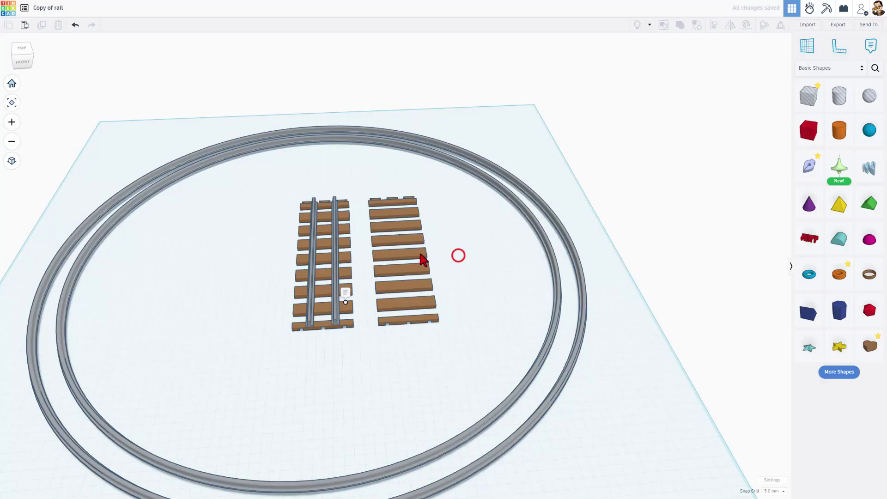
Drag single ties onto the right and left sides of the ring track
mouse_move(403, 253)
mouse_down()
mouse_move(555, 261)
mouse_move(563, 249)
mouse_up()
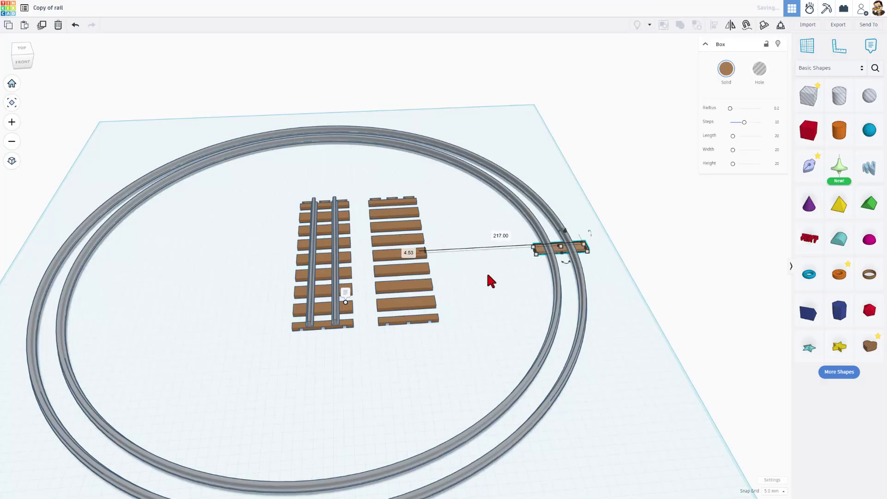
alt+drag(412, 277, 73, 283)
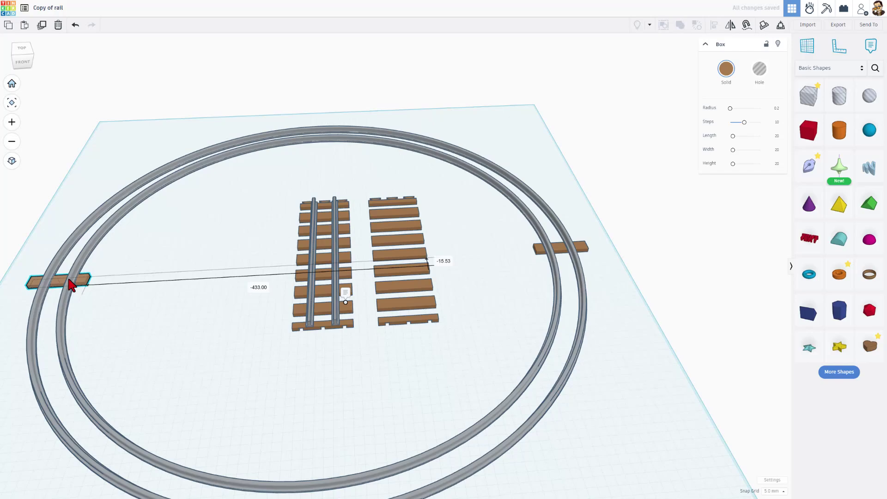
right_drag(406, 310, 558, 272)
click(586, 281)
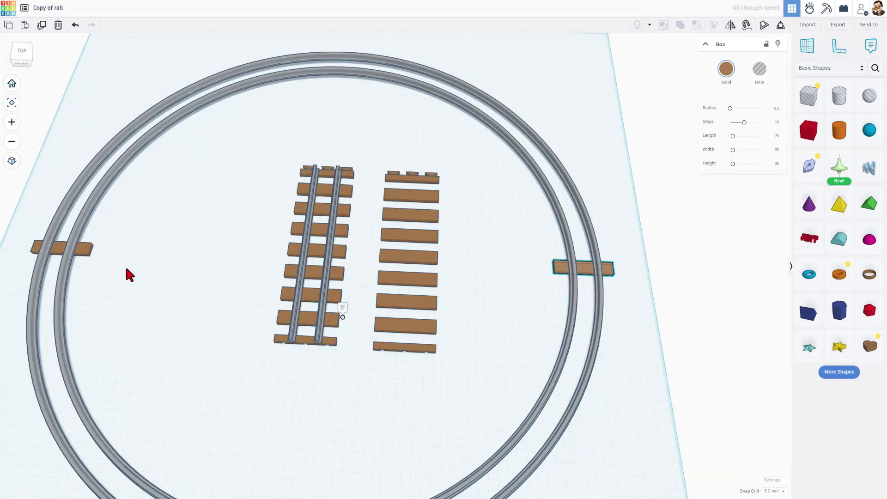
Check the left tie's position across both rails, then tilt the view slightly
middle_drag(63, 256, 140, 261)
click(142, 258)
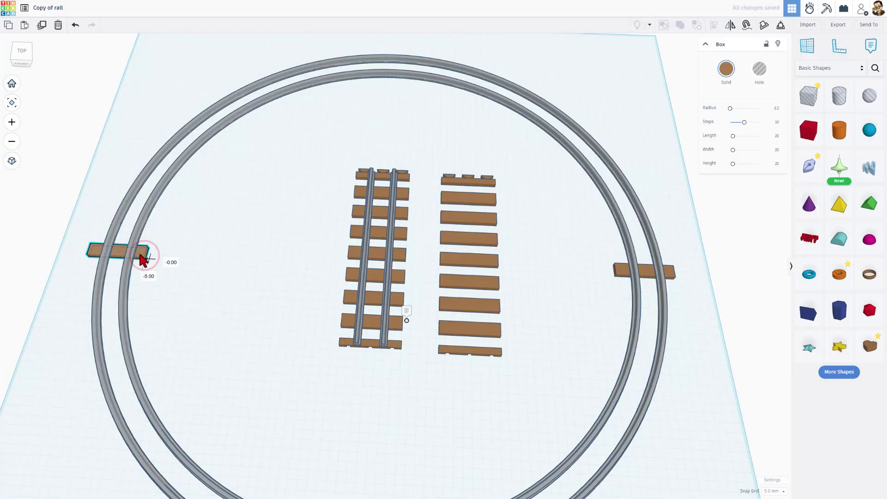
click(206, 240)
right_drag(209, 259, 221, 262)
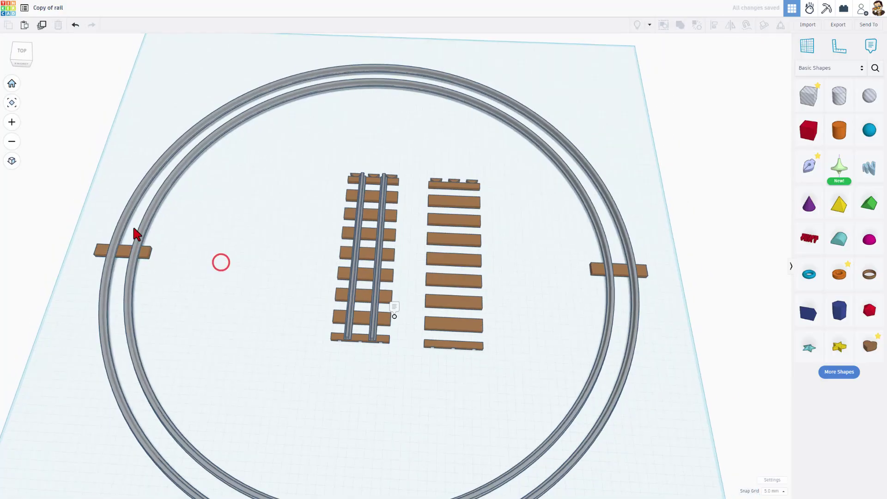
Hide the two straight track samples and the leftover middle ties
drag(310, 194, 414, 287)
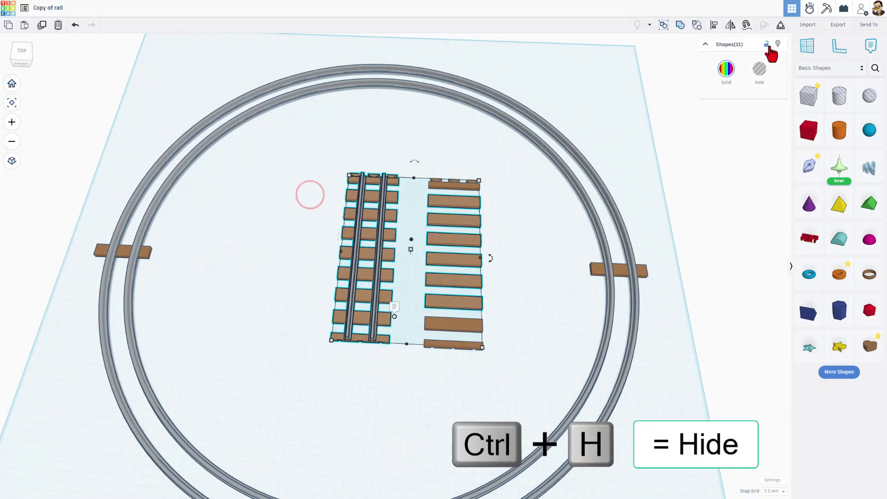
click(767, 45)
drag(376, 174, 484, 350)
key(ctrl+h)
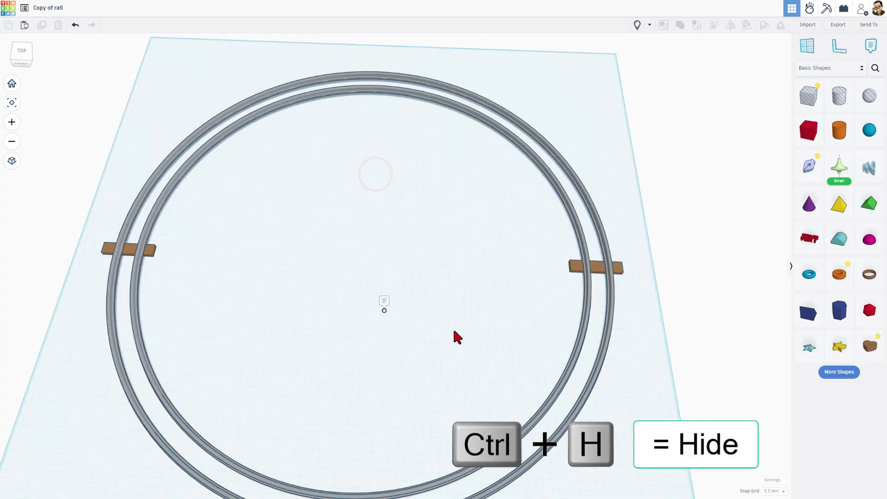
scroll(457, 337, down, 1)
Focus on the rings and both ties and align their centres
mouse_move(161, 174)
mouse_down()
mouse_move(659, 428)
mouse_move(641, 432)
mouse_up()
key(f)
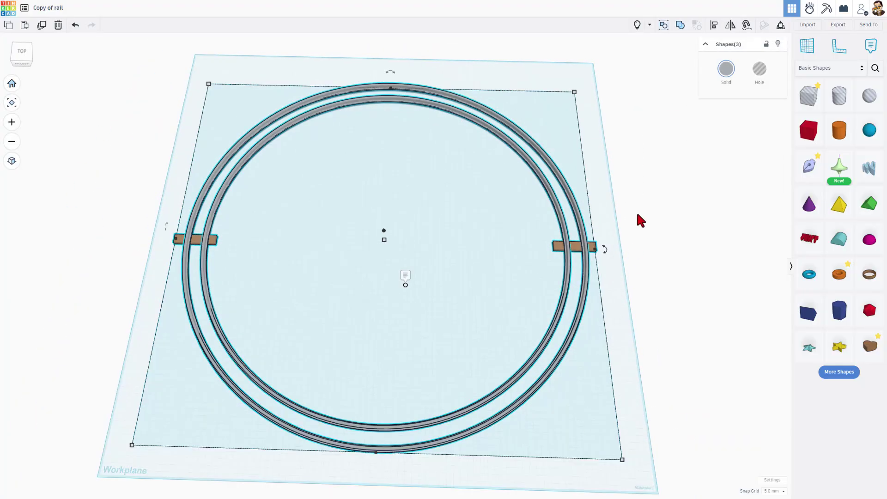
key(l)
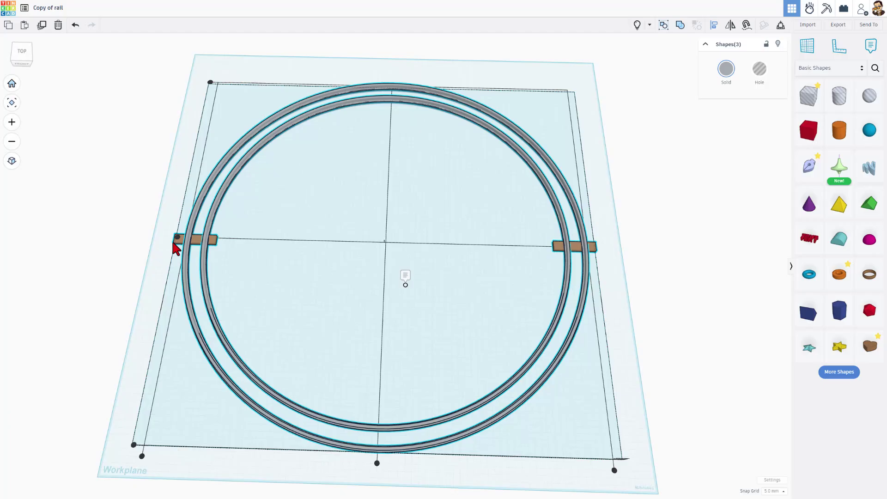
click(341, 279)
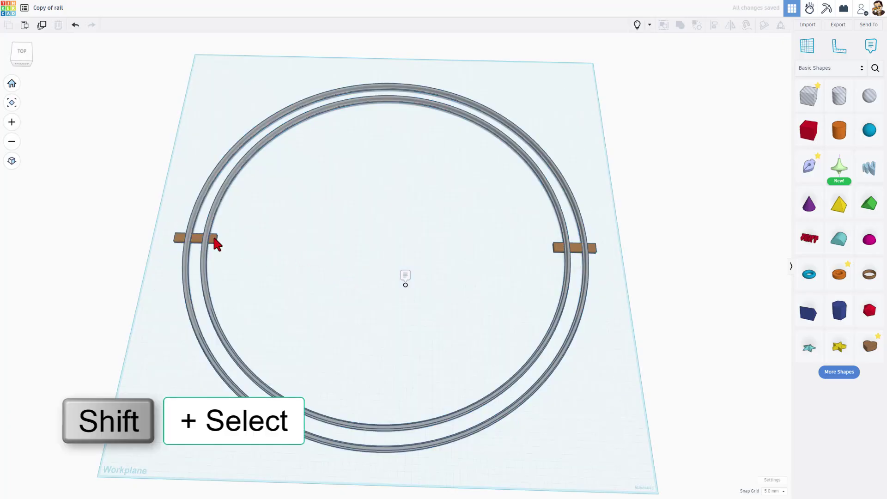
Duplicate the opposite tie pair and rotate the copy by 6°
shift+click(557, 249)
key(ctrl+d)
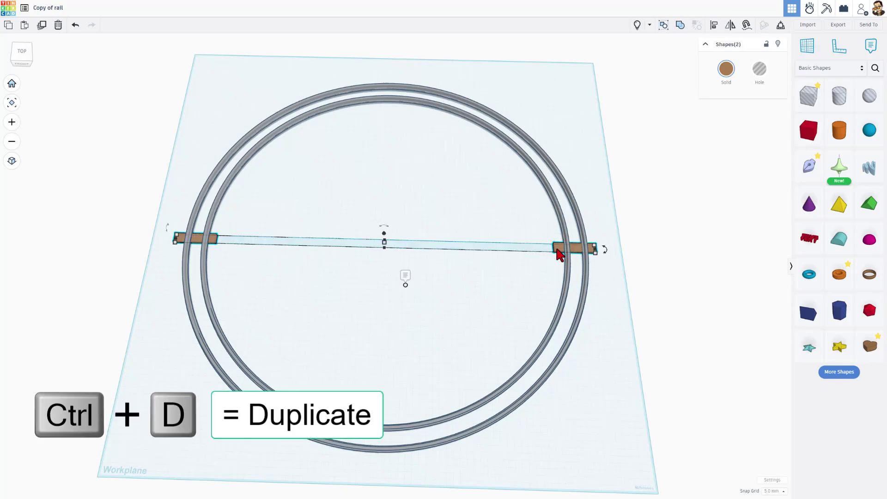
mouse_move(603, 249)
mouse_down()
mouse_move(621, 212)
mouse_move(647, 232)
mouse_up()
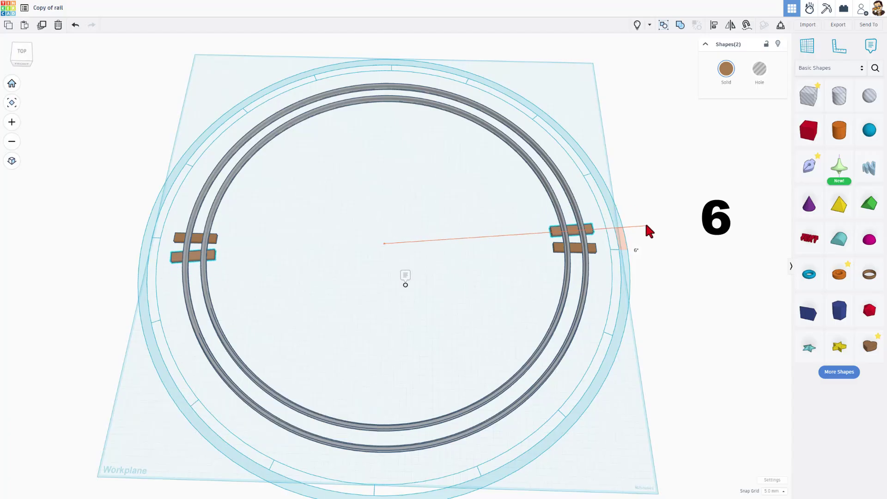
drag(646, 225, 646, 226)
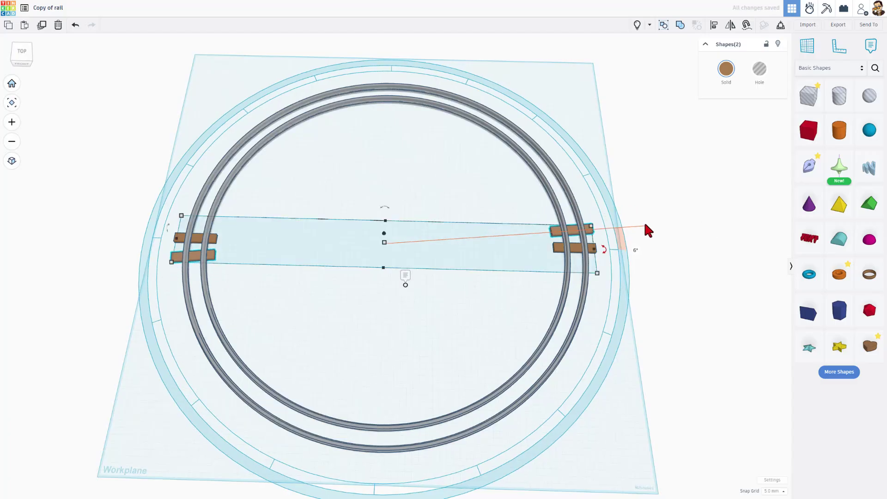
Repeat the rotated duplicate until ties surround the whole ring
key(ctrl+d)
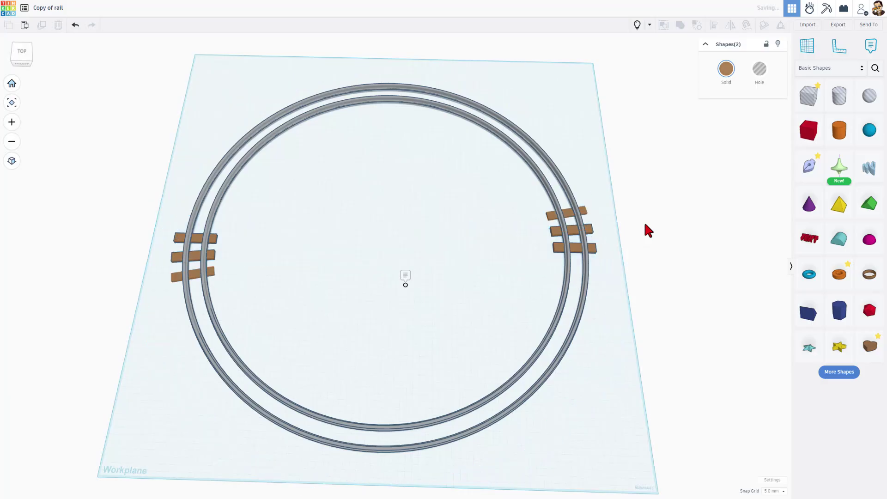
key(ctrl+d)
key(ctrl+d)
key(ctrl+d)
key(ctrl+d)
key(ctrl+d)
key(ctrl+d)
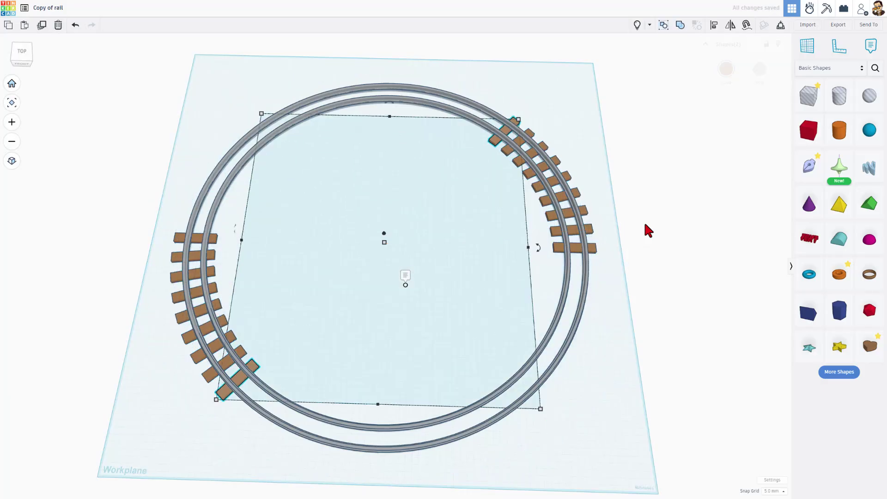
key(ctrl+d)
key(ctrl+d)
key(ctrl+d)
key(ctrl+d)
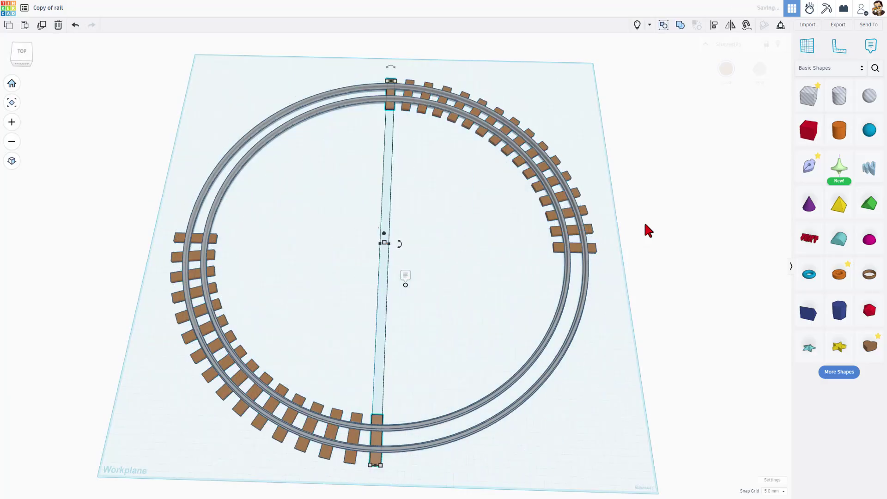
key(ctrl+d)
key(ctrl+d)
key(ctrl+d)
key(ctrl+d)
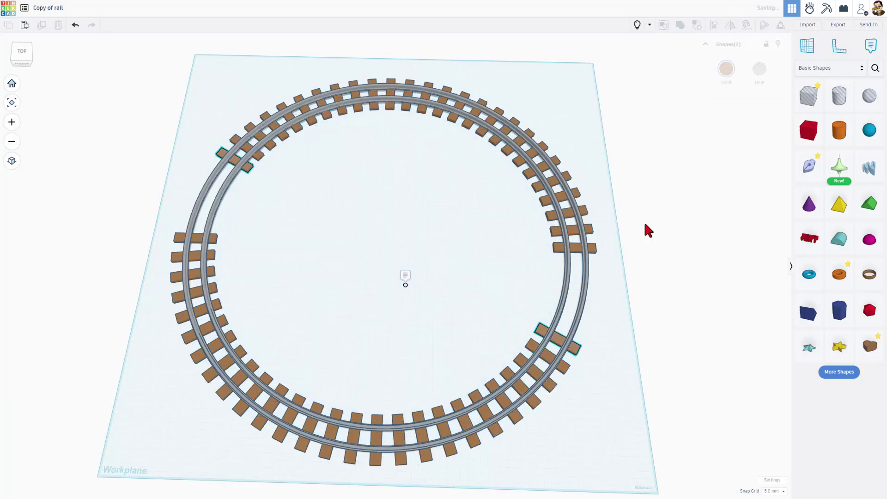
key(ctrl+d)
key(ctrl+d)
key(ctrl+d)
key(ctrl+d)
key(ctrl+d)
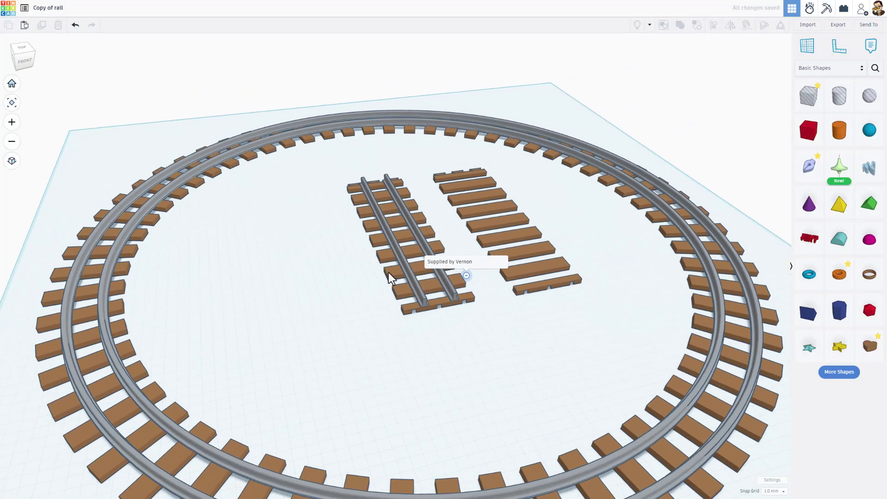
Orbit under and back above the workplane, then zoom out to see the unhidden track samples
mouse_move(426, 298)
right_down()
mouse_move(434, 307)
mouse_move(399, 238)
mouse_move(392, 170)
mouse_move(425, 254)
right_up()
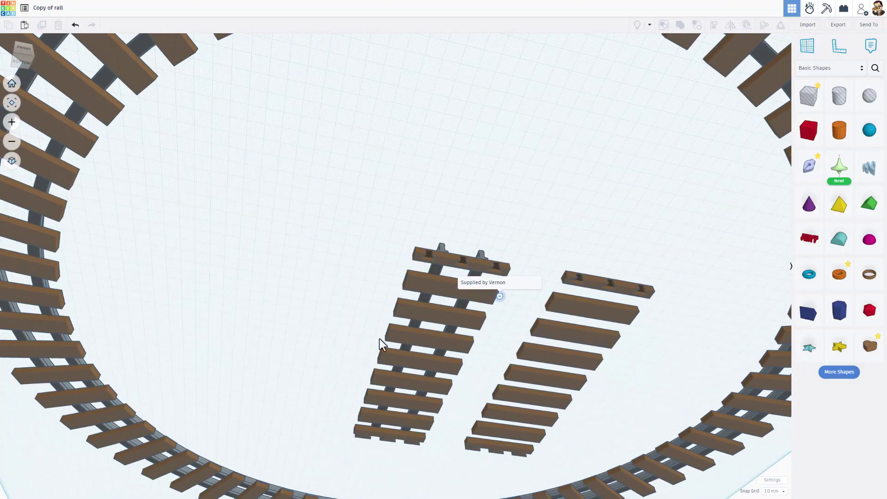
mouse_move(378, 339)
right_down()
mouse_move(448, 211)
mouse_move(423, 284)
right_up()
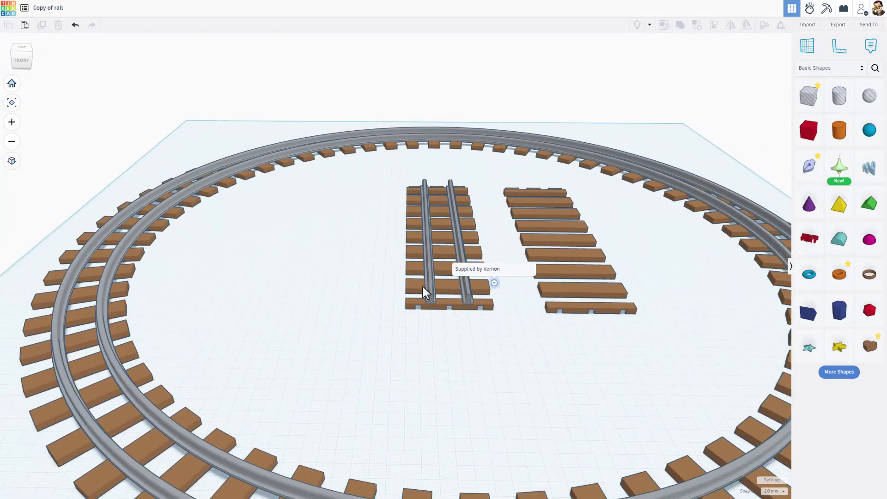
scroll(429, 296, down, 5)
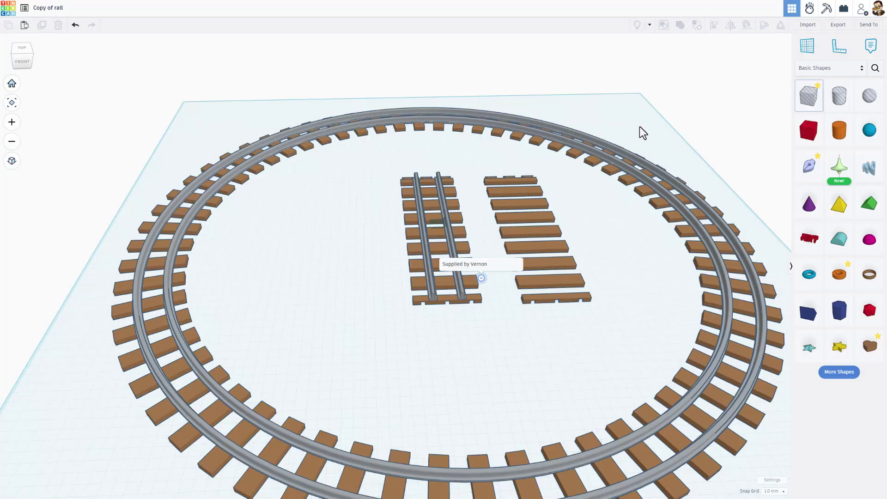
Place a hole box and stretch it into a long slab over the ring's left rails and sleepers
click(322, 198)
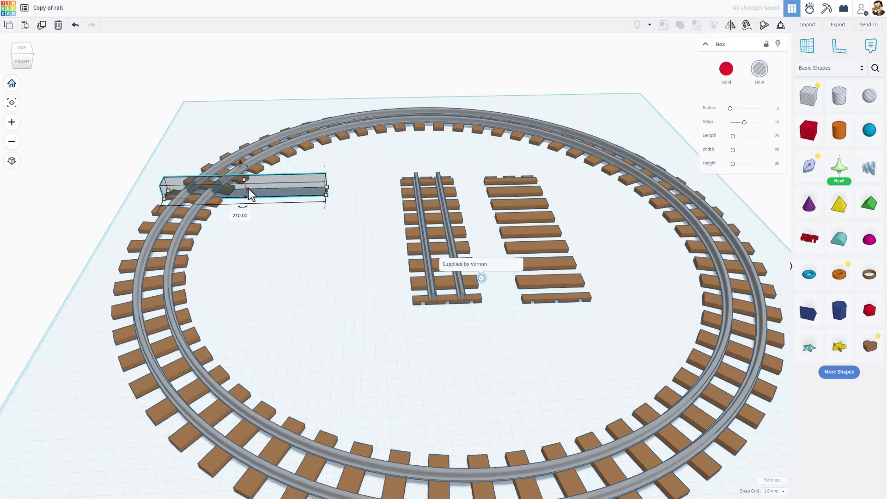
drag(249, 188, 282, 107)
drag(221, 191, 183, 240)
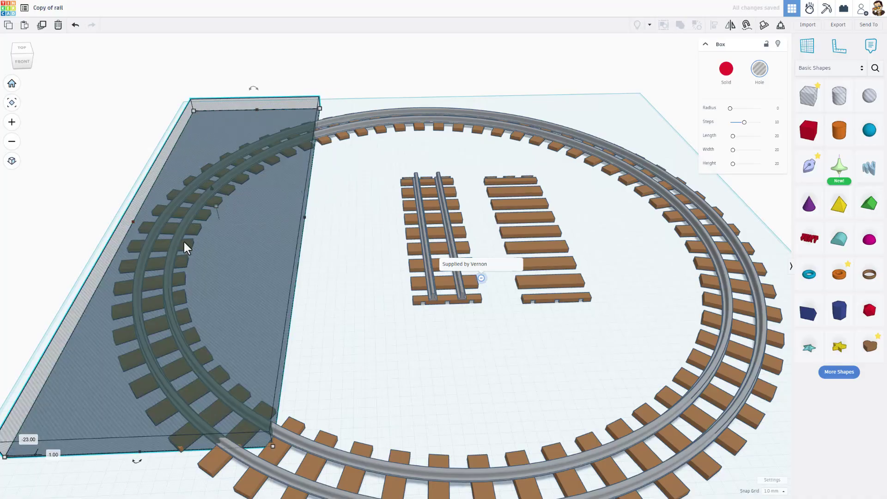
mouse_move(304, 217)
mouse_down()
mouse_move(500, 230)
mouse_move(223, 231)
mouse_up()
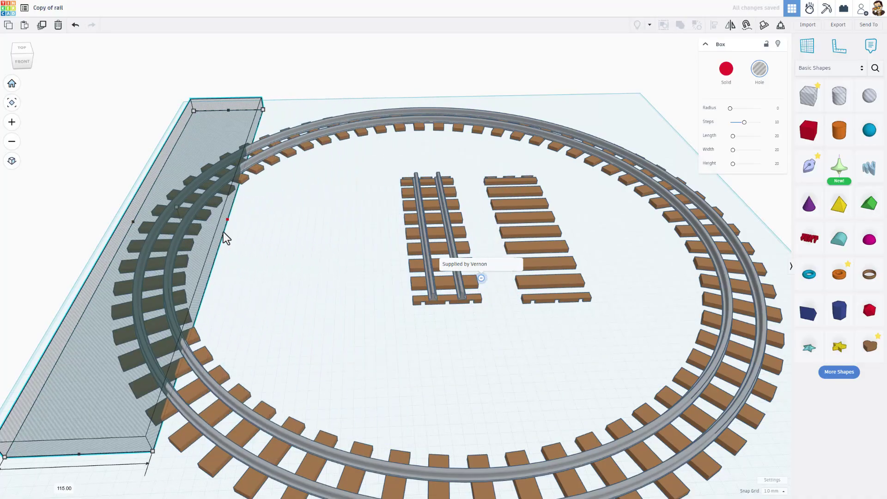
mouse_move(472, 328)
right_down()
mouse_move(428, 311)
mouse_move(444, 300)
mouse_move(476, 326)
mouse_move(454, 312)
mouse_move(658, 271)
right_up()
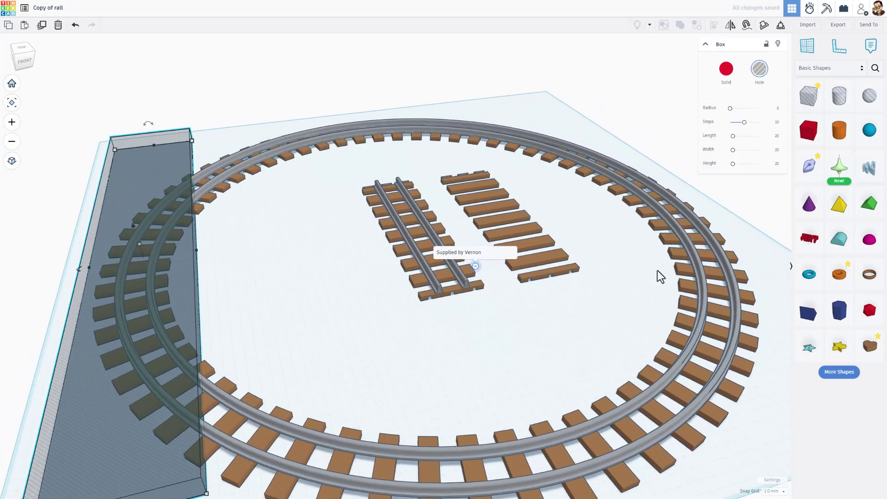
mouse_move(686, 216)
right_down()
mouse_move(614, 246)
mouse_move(655, 227)
mouse_move(589, 235)
mouse_move(582, 244)
right_up()
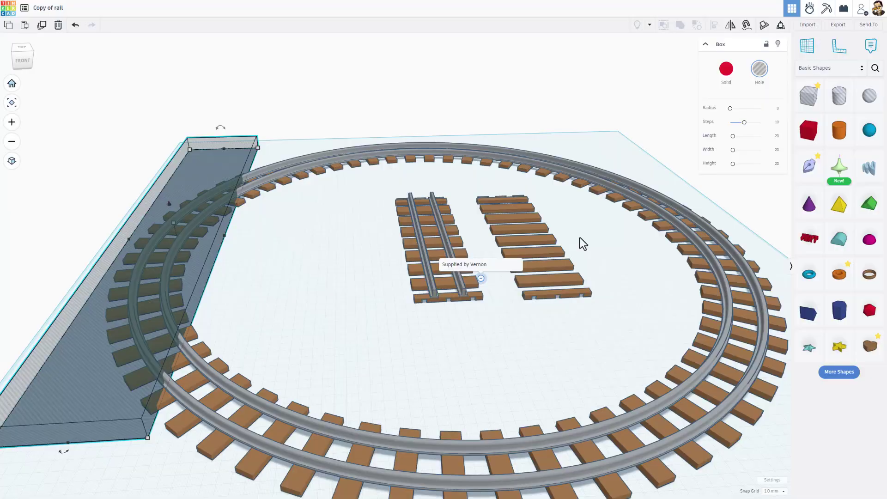